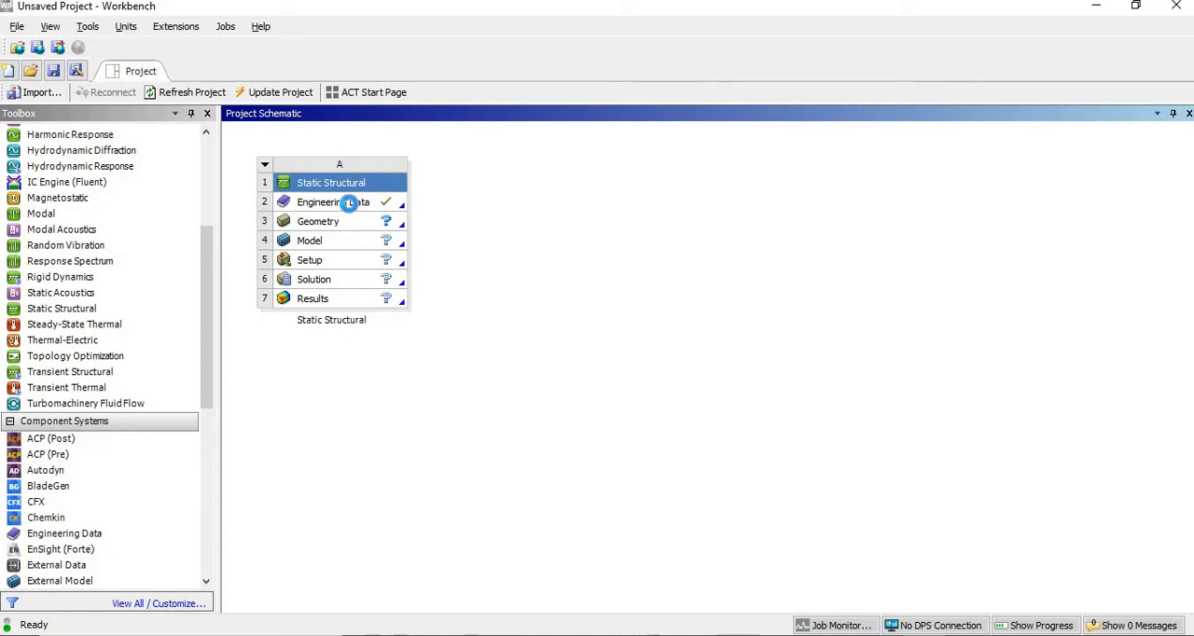
- Open the Static Structural system's engineering data and examine the Structural Steel properties, including Young's modulus
{"action": "right_click", "coordinate": [353, 204]}
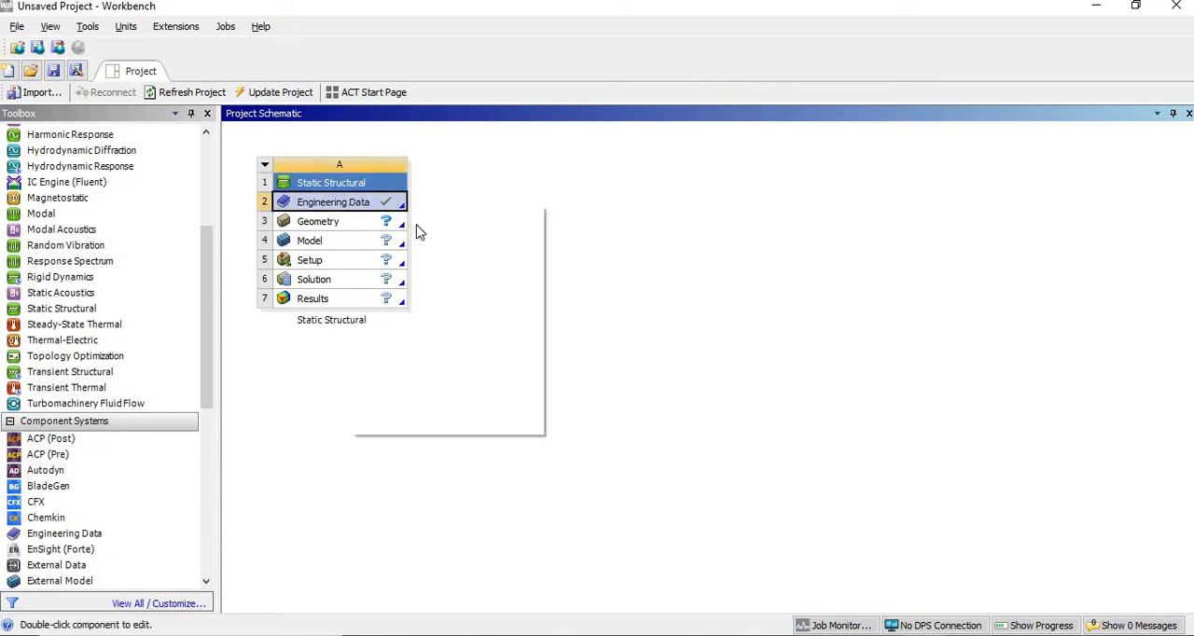
{"action": "left_click", "coordinate": [418, 219]}
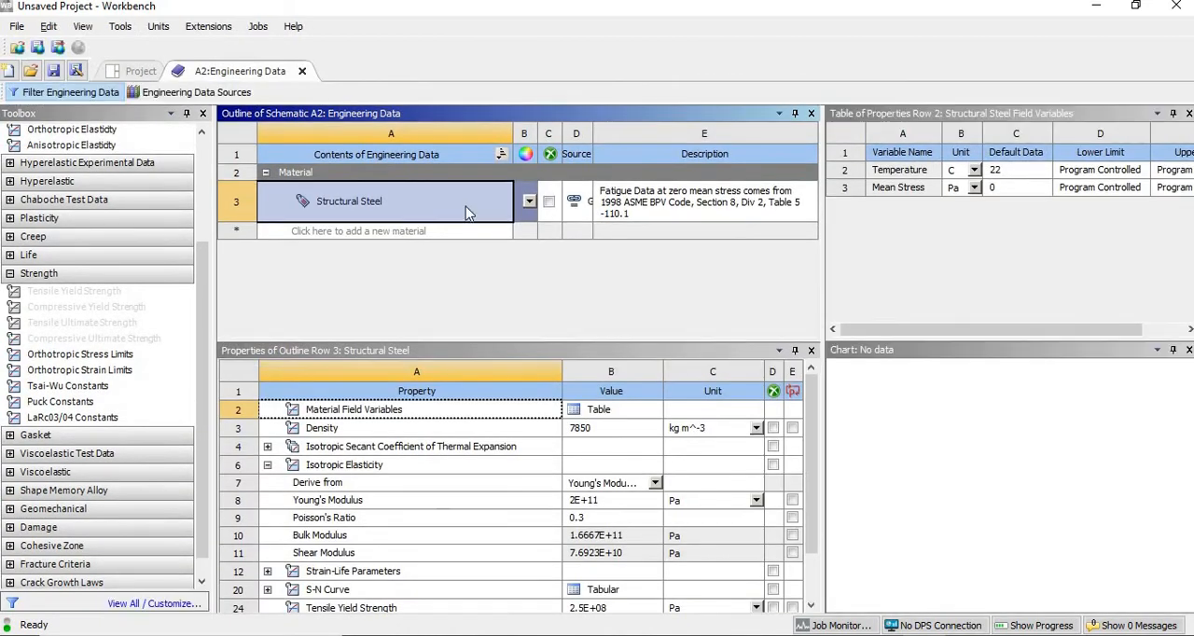
{"action": "scroll", "coordinate": [436, 558], "scroll_direction": "down", "scroll_amount": 1}
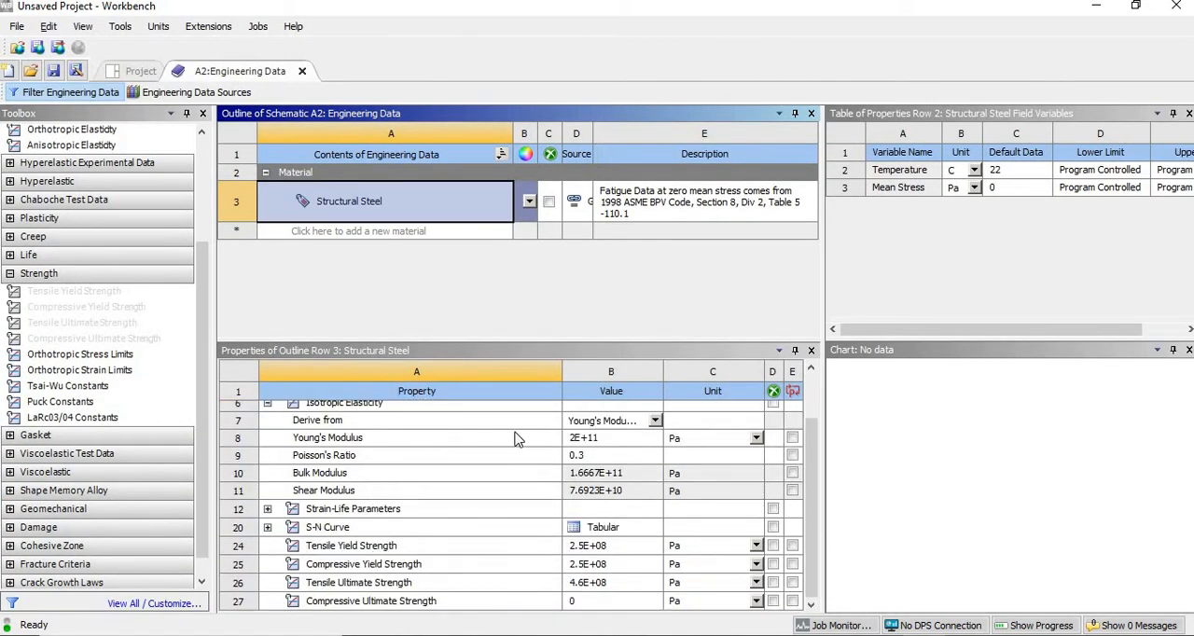
{"action": "left_click", "coordinate": [575, 440]}
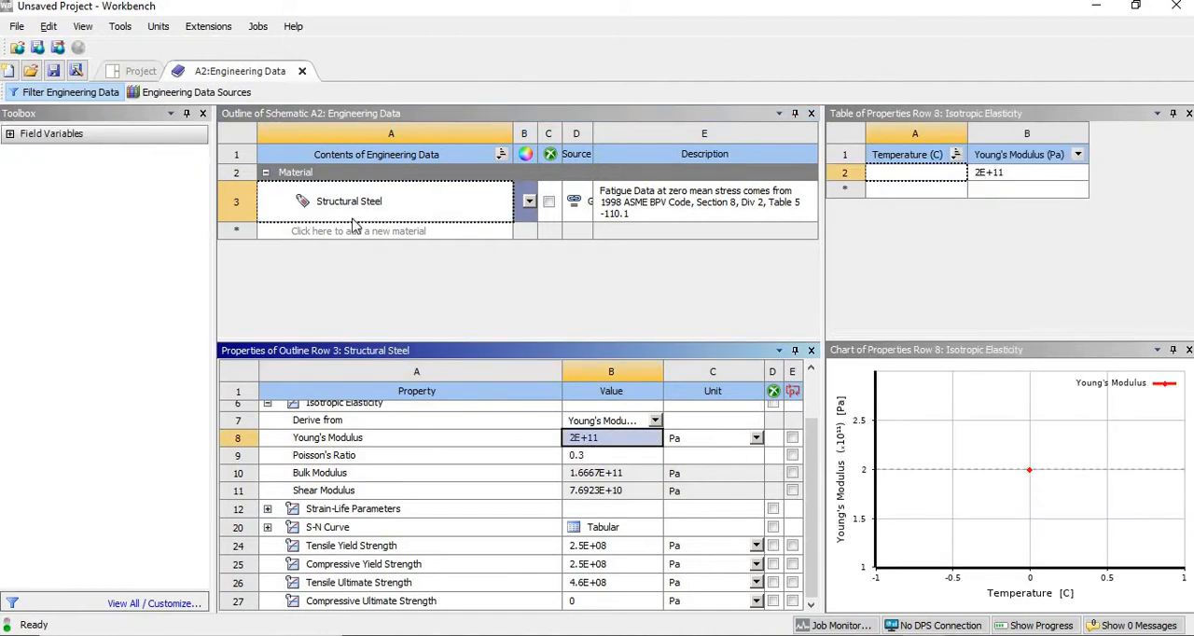
{"action": "left_click", "coordinate": [302, 71]}
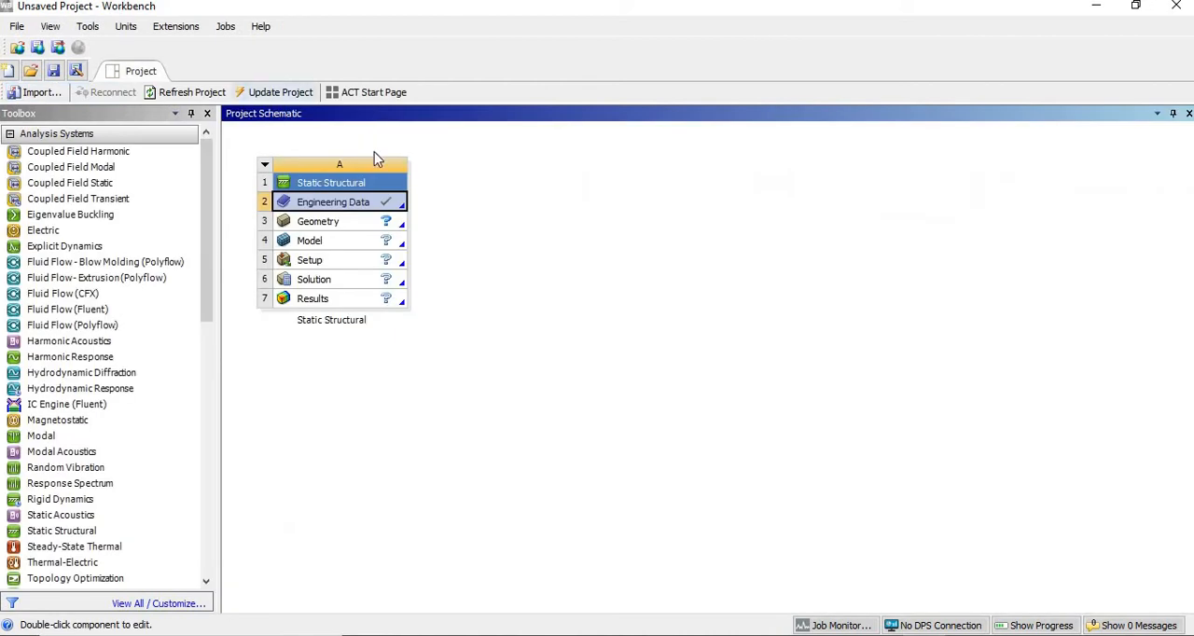
- Create a new DesignModeler geometry for the Static Structural system and maximize its window
{"action": "left_click", "coordinate": [335, 224]}
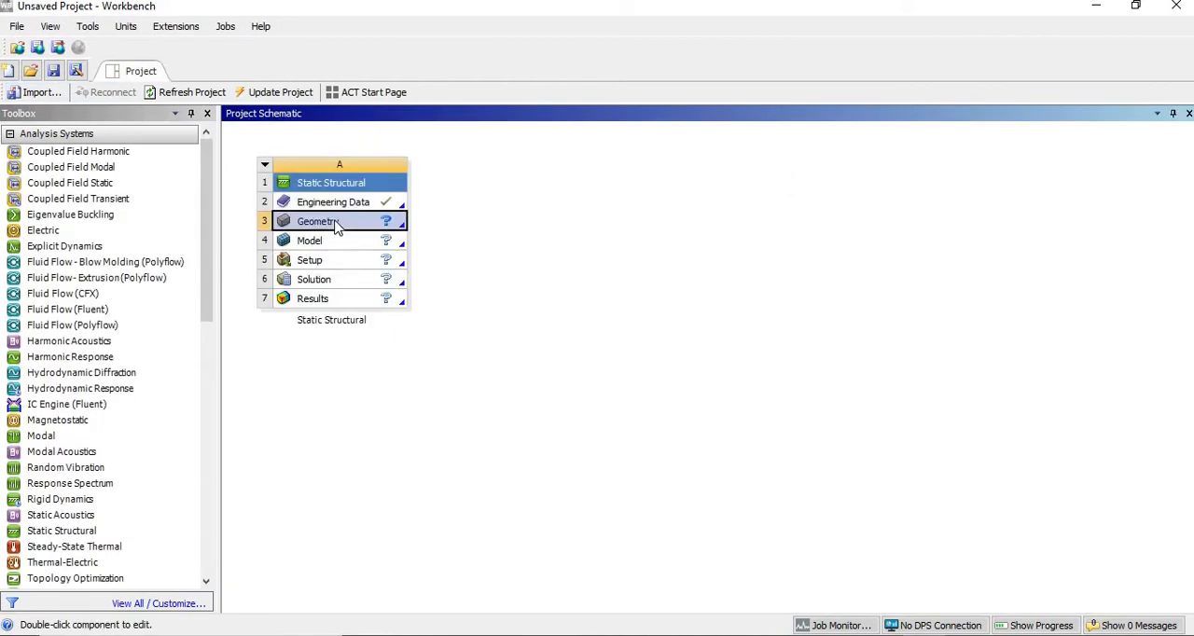
{"action": "right_click", "coordinate": [336, 226]}
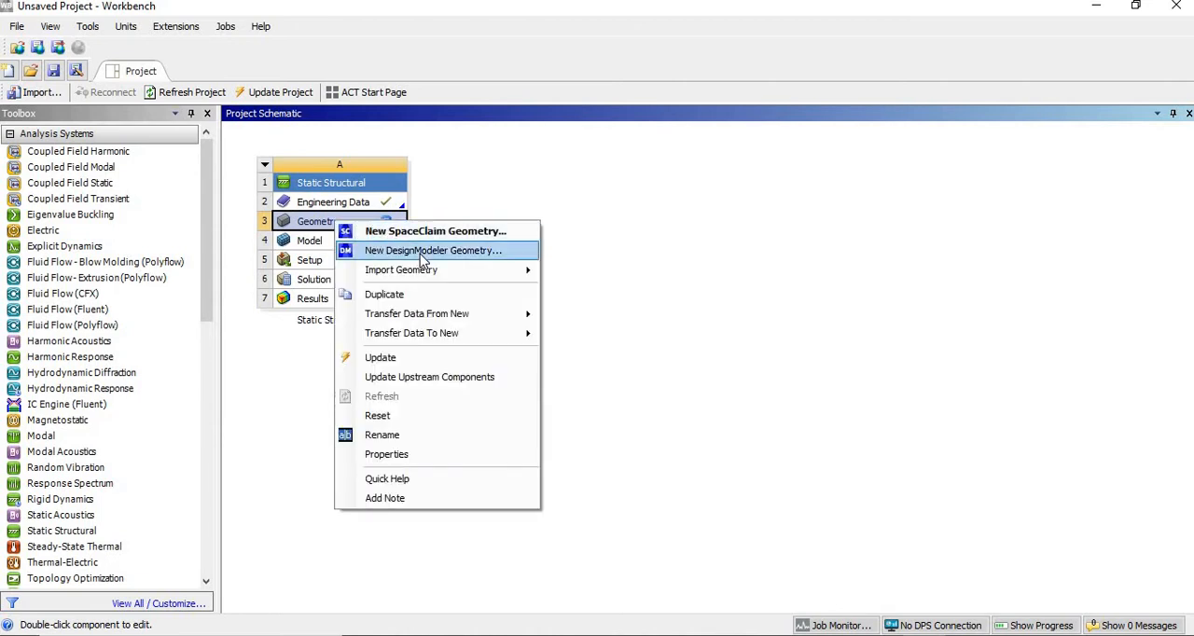
{"action": "left_click", "coordinate": [419, 252]}
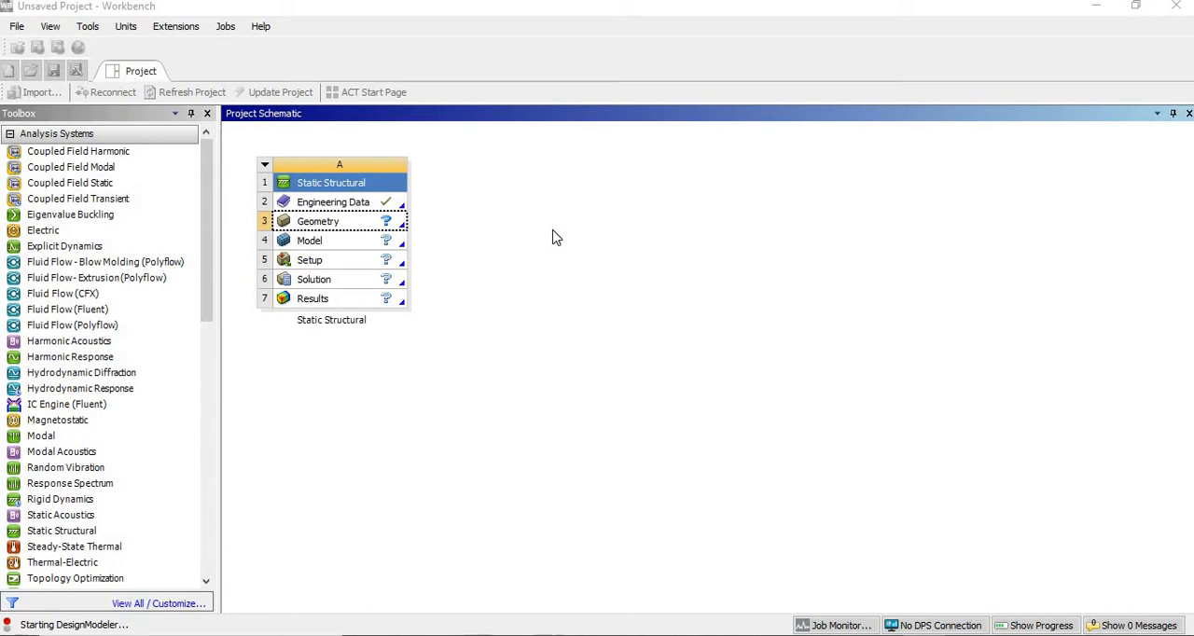
{"action": "key", "text": "alt+Tab"}
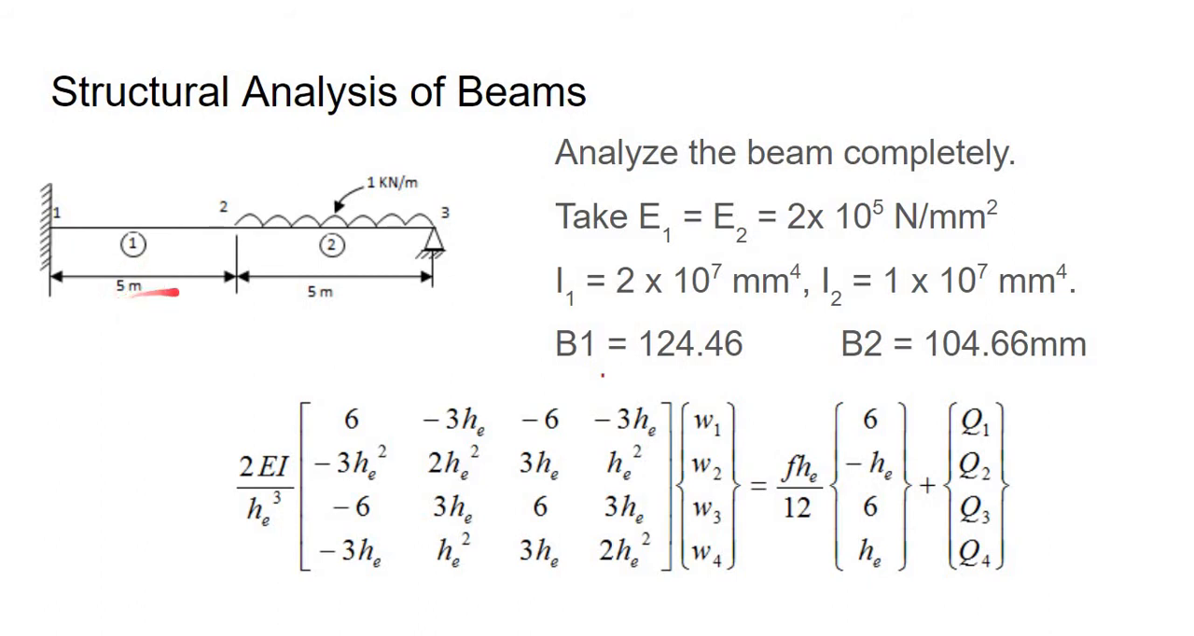
{"action": "key", "text": "alt+Tab"}
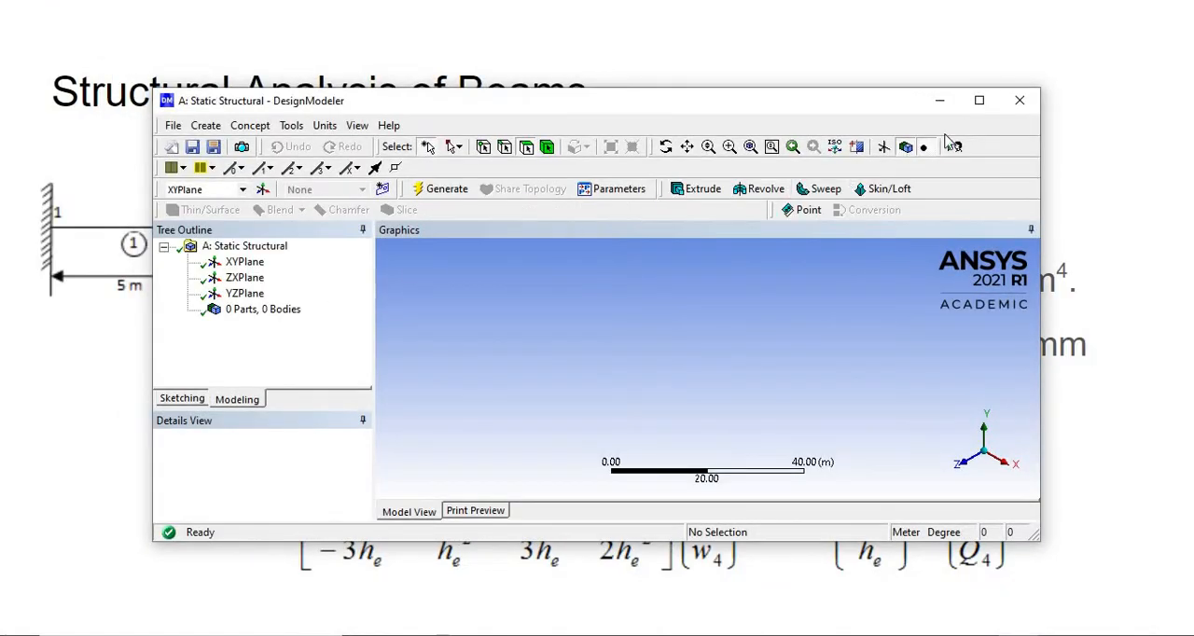
{"action": "left_click", "coordinate": [978, 101]}
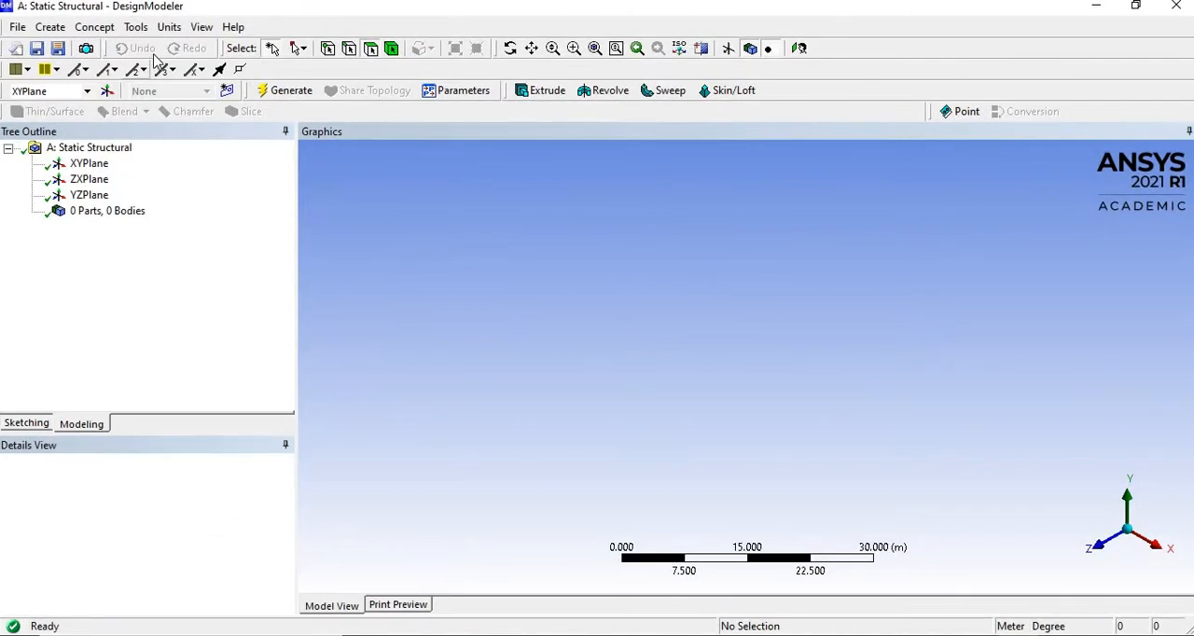
- Check the length unit options and create a new sketch on the XYPlane
{"action": "left_click", "coordinate": [170, 28]}
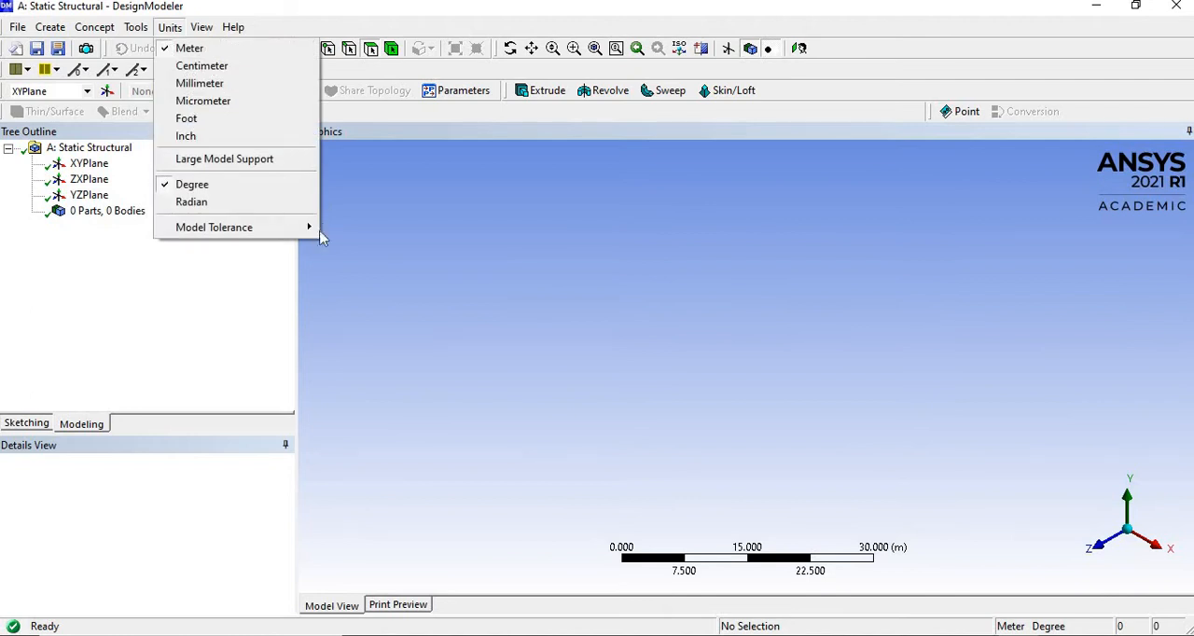
{"action": "left_click", "coordinate": [484, 257]}
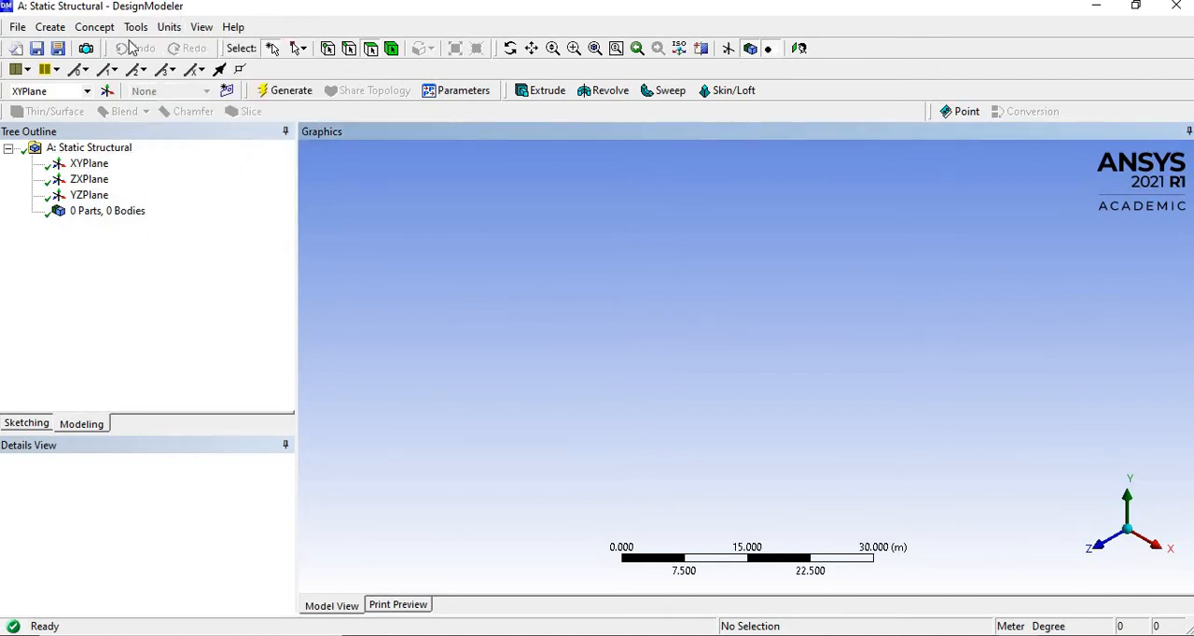
{"action": "left_click", "coordinate": [89, 166]}
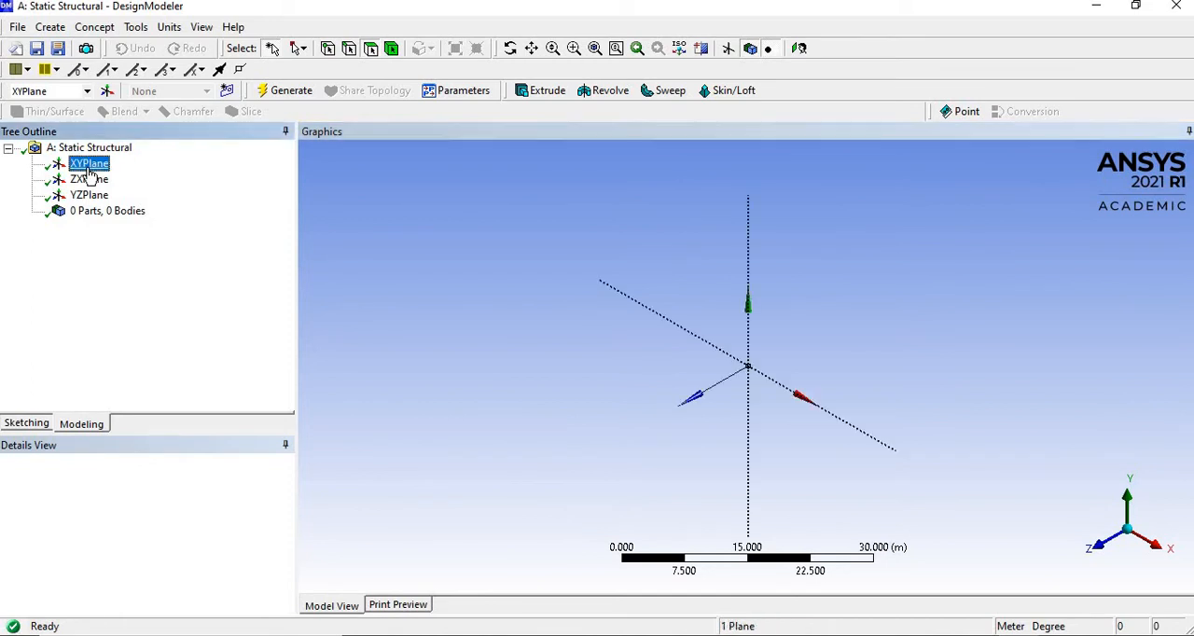
{"action": "left_click", "coordinate": [229, 93]}
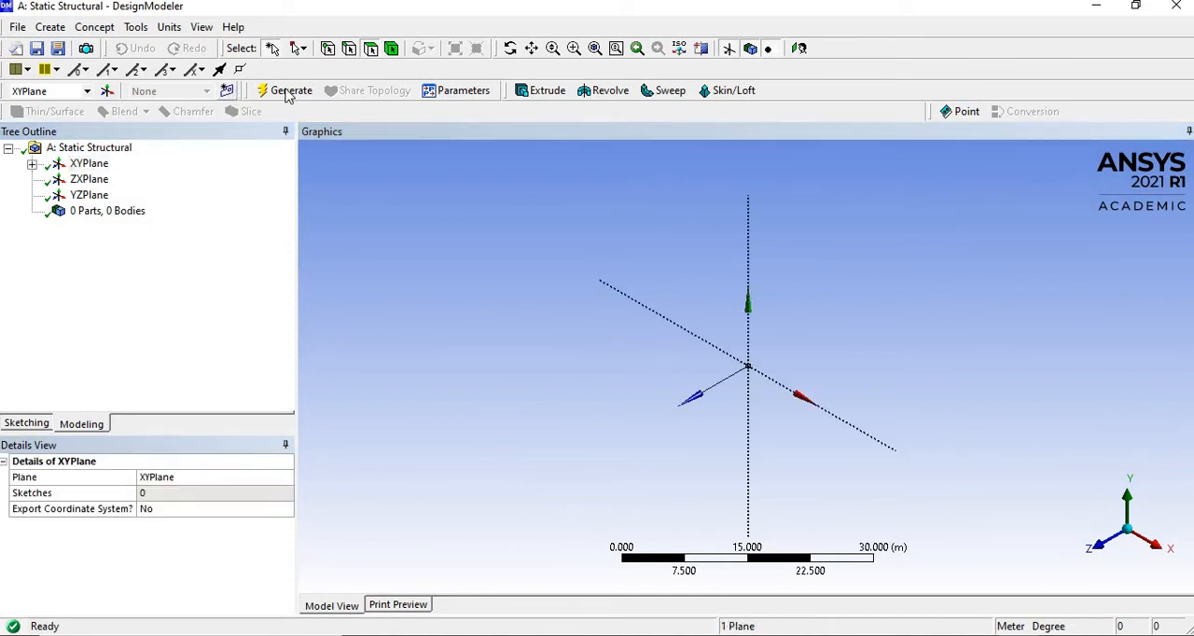
{"action": "left_click", "coordinate": [799, 50]}
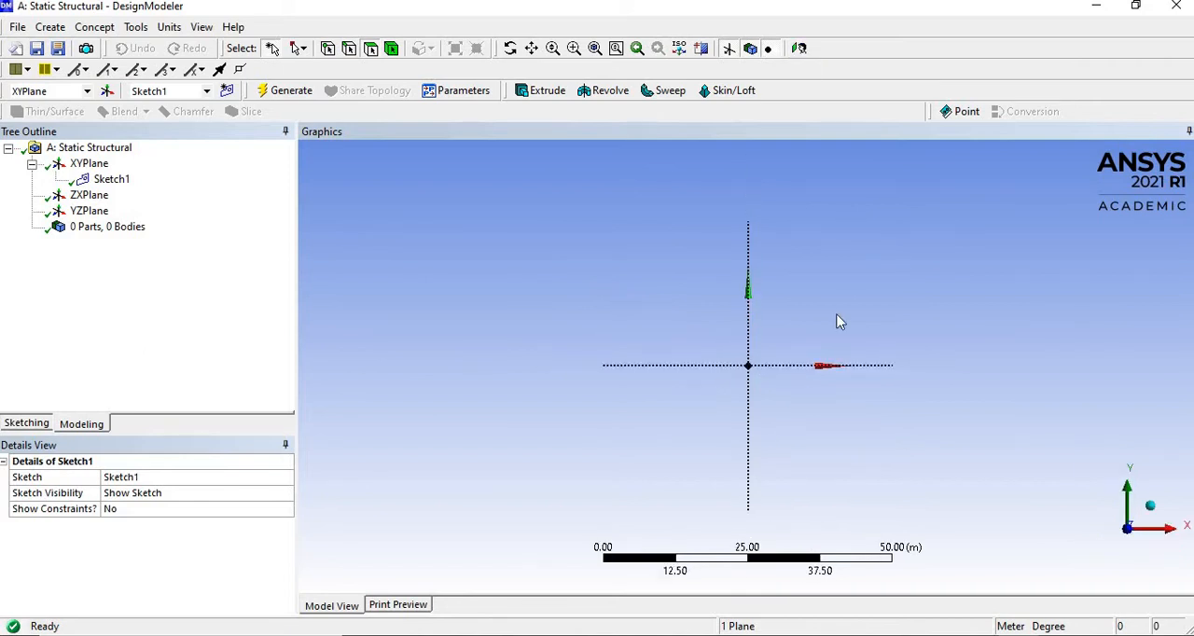
{"action": "scroll", "coordinate": [823, 388], "scroll_direction": "down", "scroll_amount": 1}
{"action": "scroll", "coordinate": [823, 387], "scroll_direction": "up", "scroll_amount": 4}
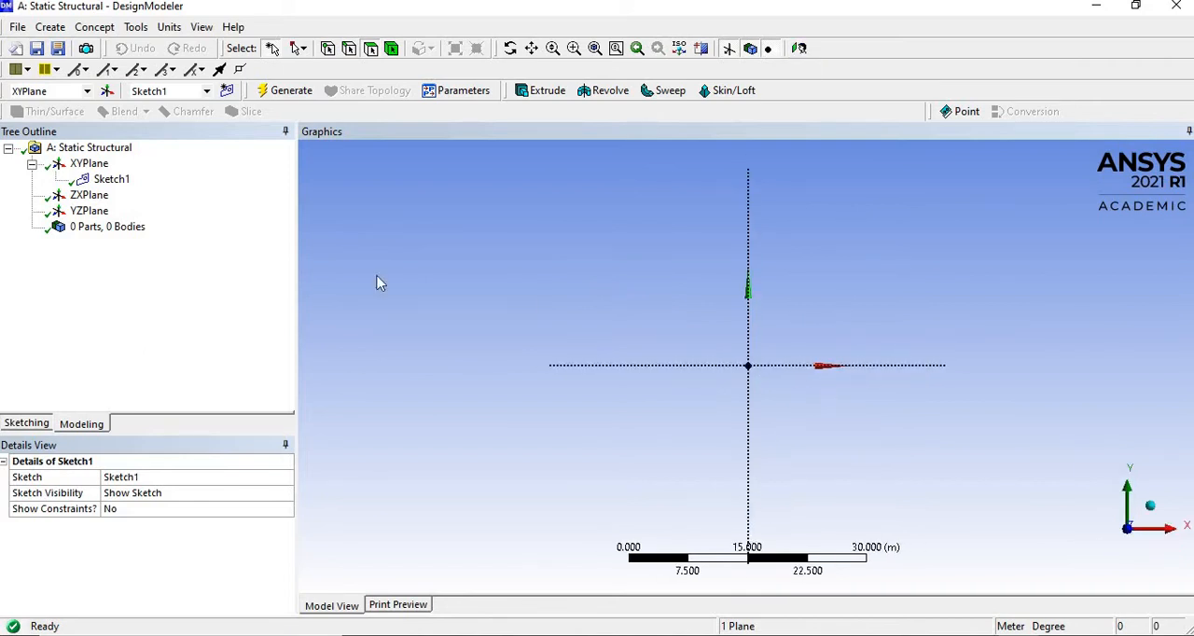
- Sketch two connected horizontal lines along the X axis from the origin, about 20 m and about 16 m long
{"action": "left_click", "coordinate": [17, 424]}
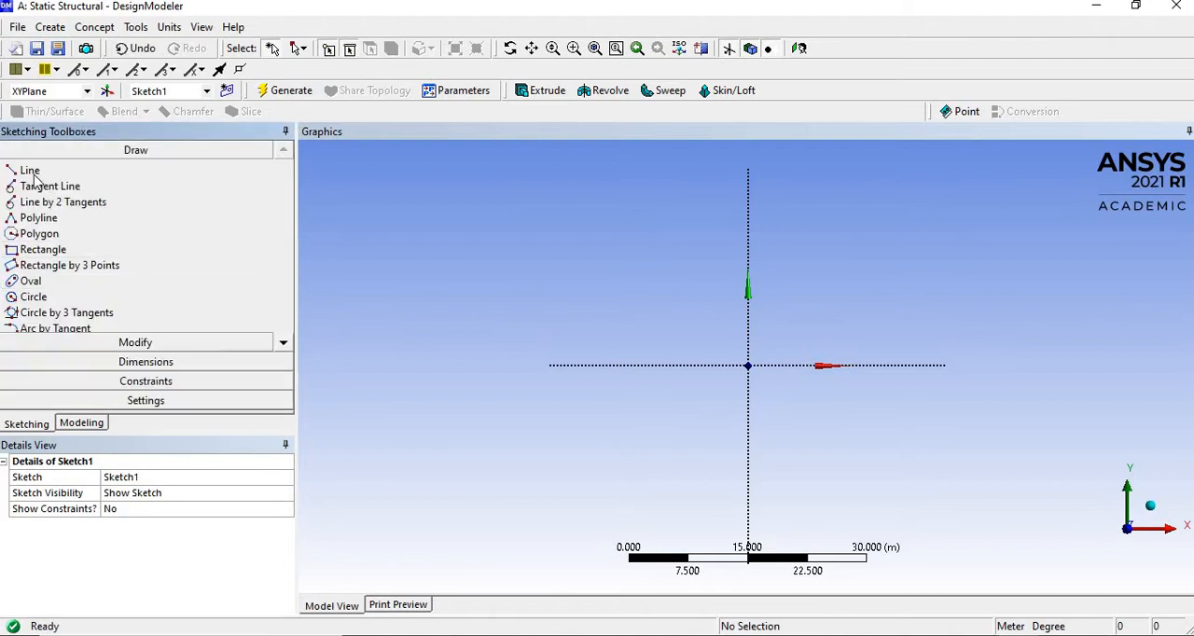
{"action": "left_click", "coordinate": [30, 172]}
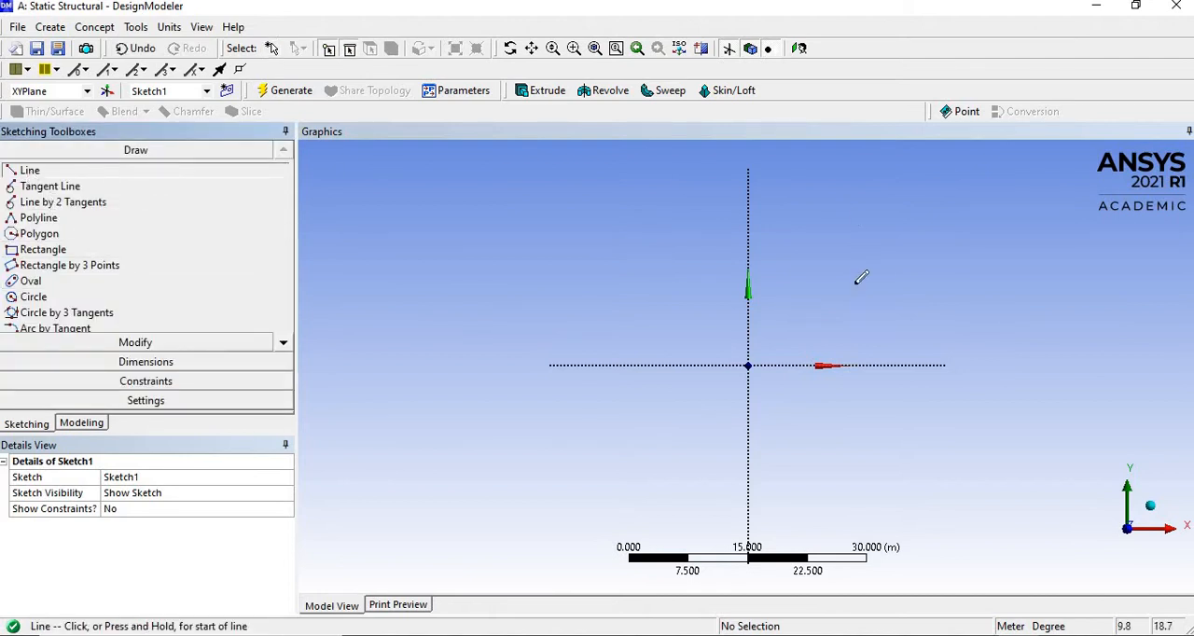
{"action": "left_click", "coordinate": [747, 364]}
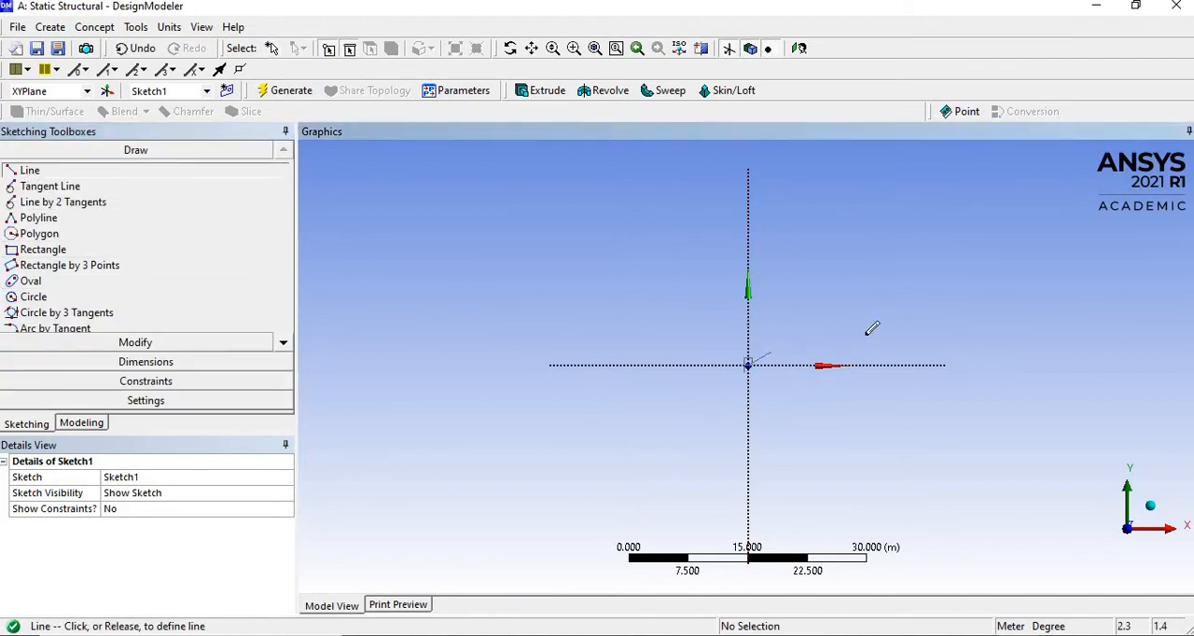
{"action": "left_click", "coordinate": [904, 365]}
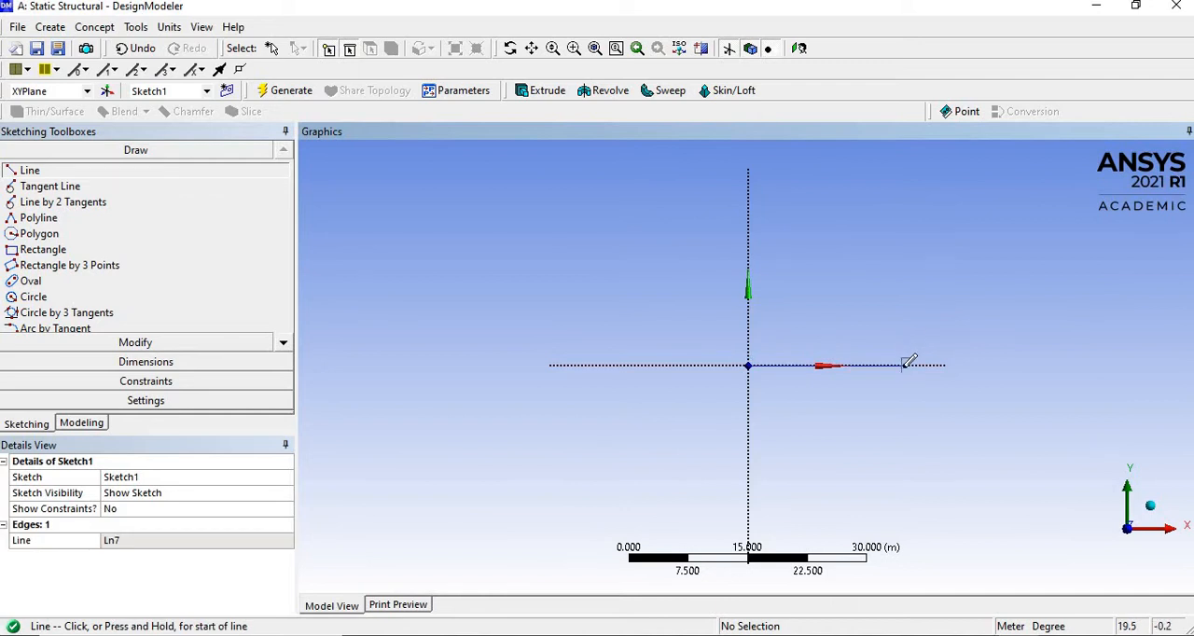
{"action": "left_click", "coordinate": [904, 364]}
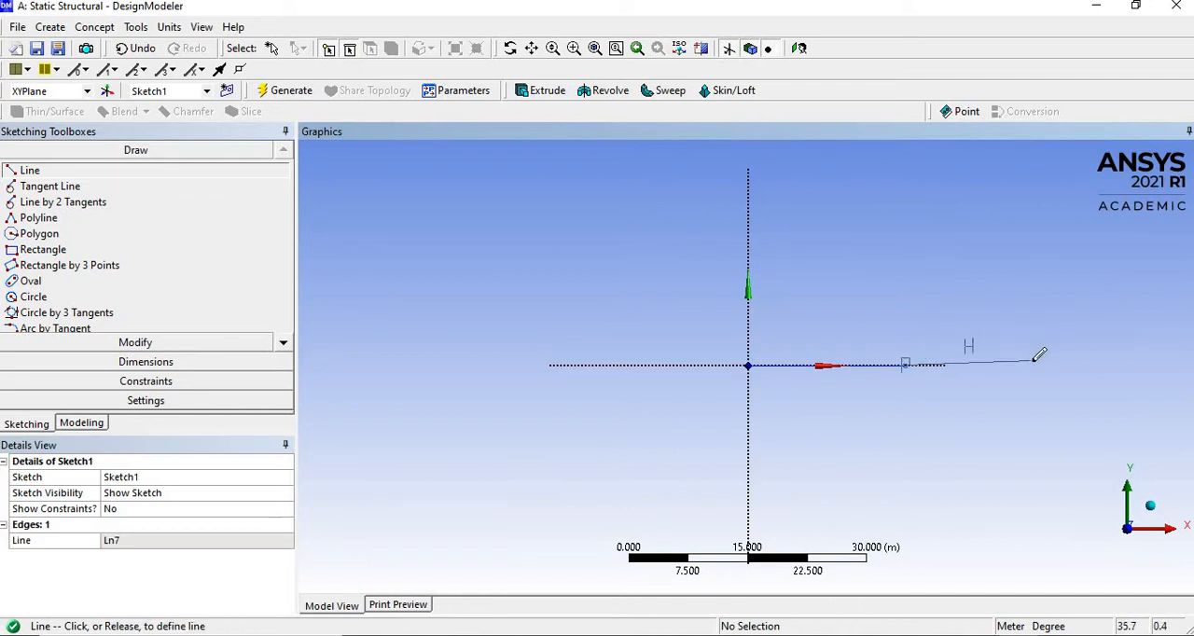
{"action": "left_click", "coordinate": [1031, 365]}
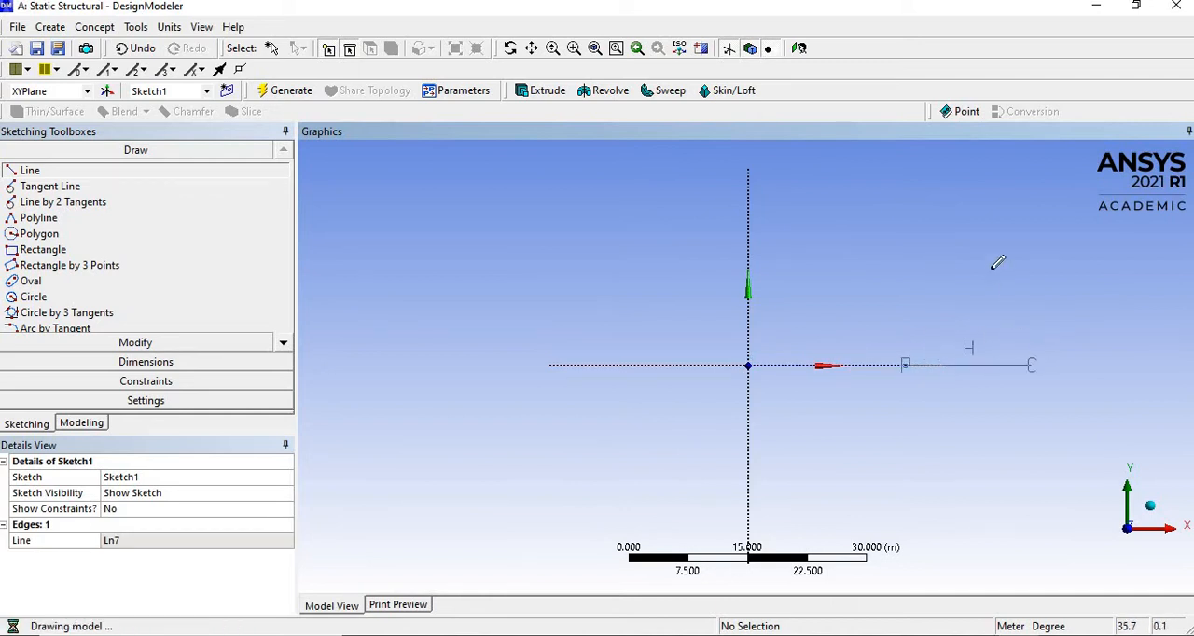
- Add a length dimension to each of the two horizontal lines, placed above them
{"action": "left_click", "coordinate": [146, 362]}
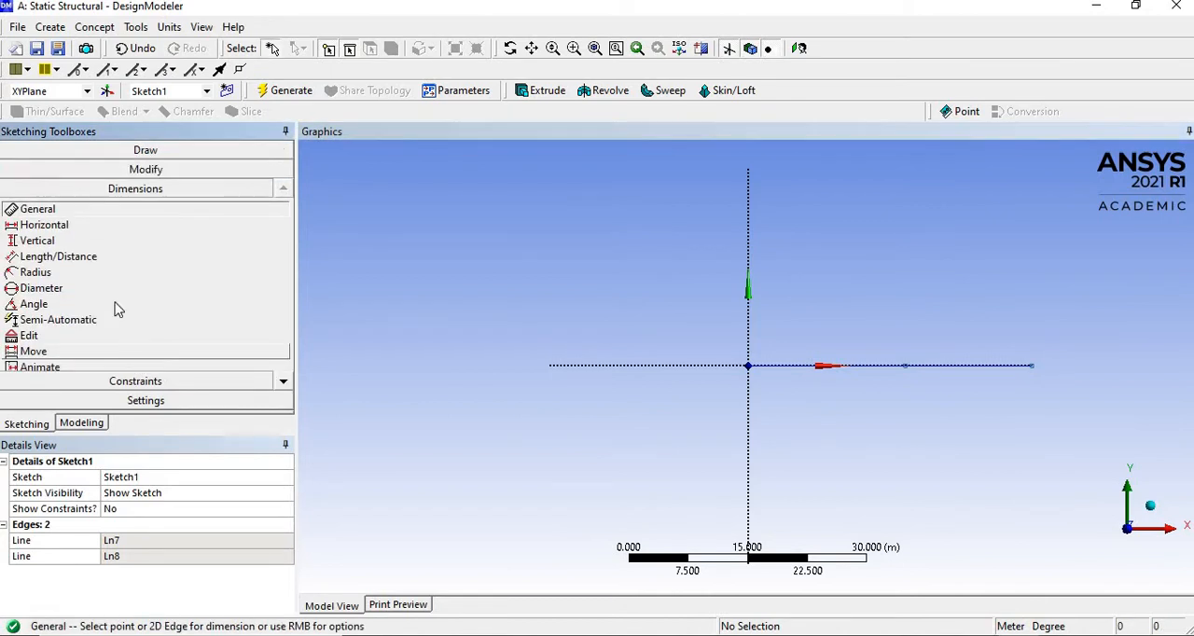
{"action": "left_click", "coordinate": [873, 376]}
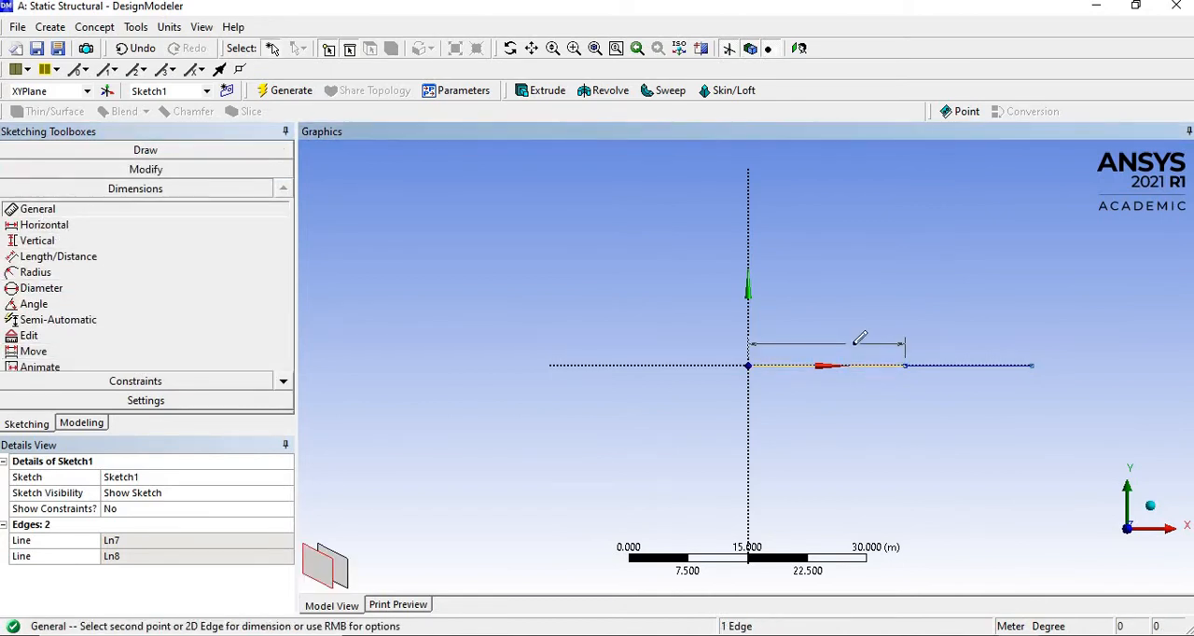
{"action": "left_click", "coordinate": [943, 353]}
{"action": "left_click", "coordinate": [979, 364]}
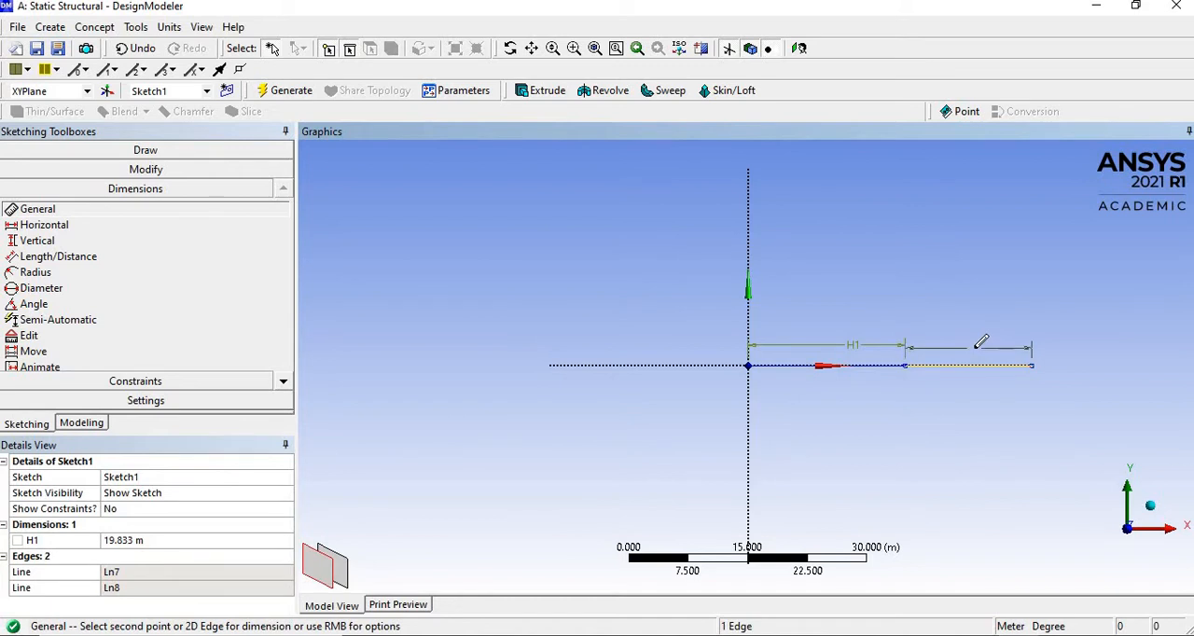
{"action": "left_click", "coordinate": [981, 341]}
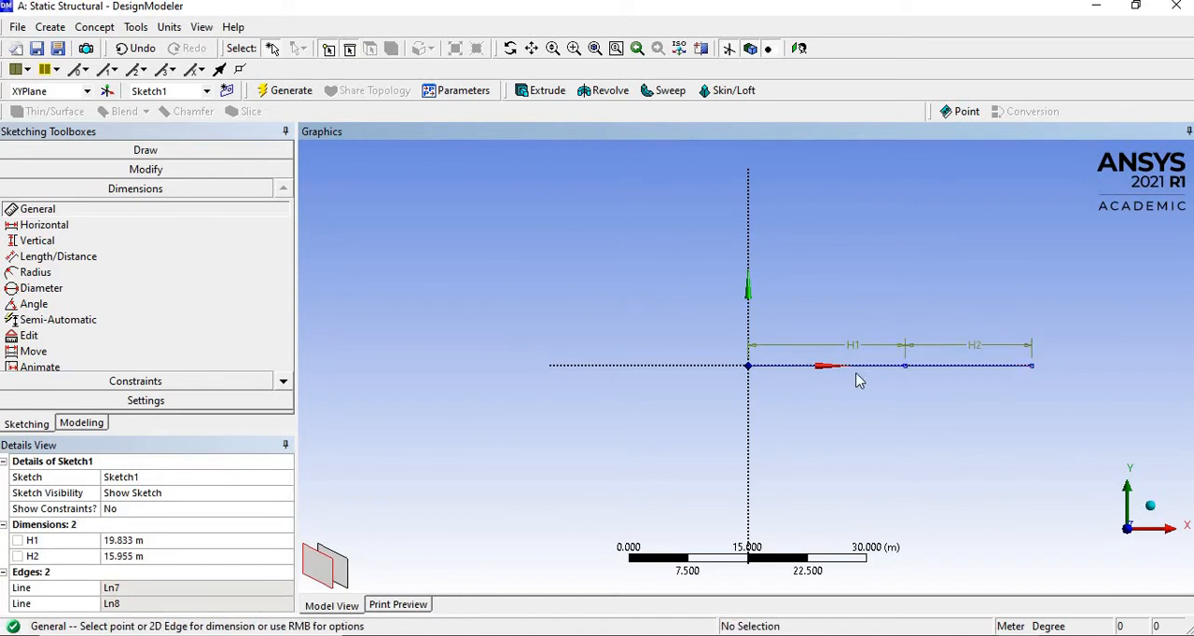
- Set both line dimensions, H1 and H2, to 5 m
{"action": "left_click", "coordinate": [181, 539]}
{"action": "type", "text": "5"}
{"action": "key", "text": "Return"}
{"action": "left_click", "coordinate": [171, 557]}
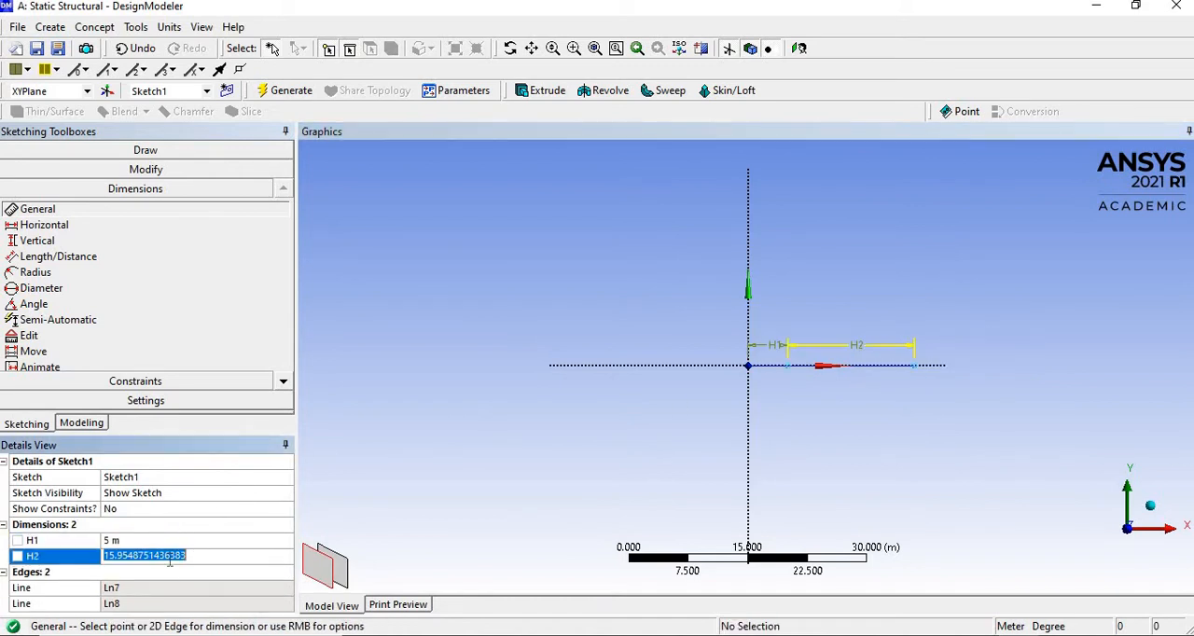
{"action": "type", "text": "5"}
{"action": "key", "text": "Return"}
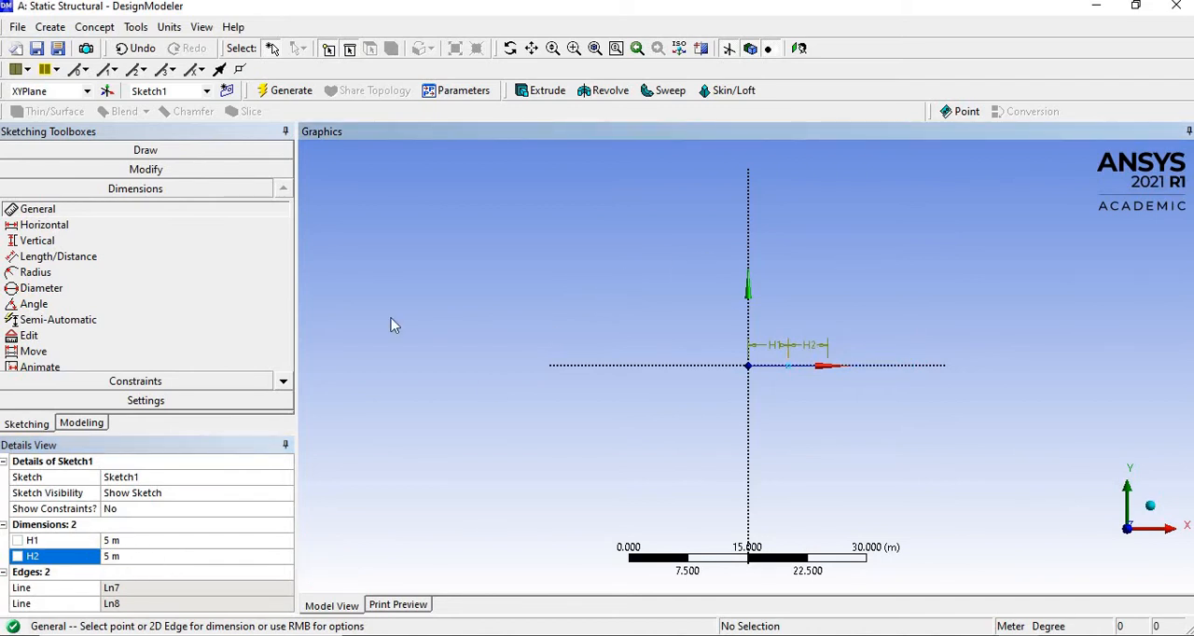
- Create and generate a line body from points spanning the origin to the middle sketch point, keeping Add Material
{"action": "left_click", "coordinate": [89, 427]}
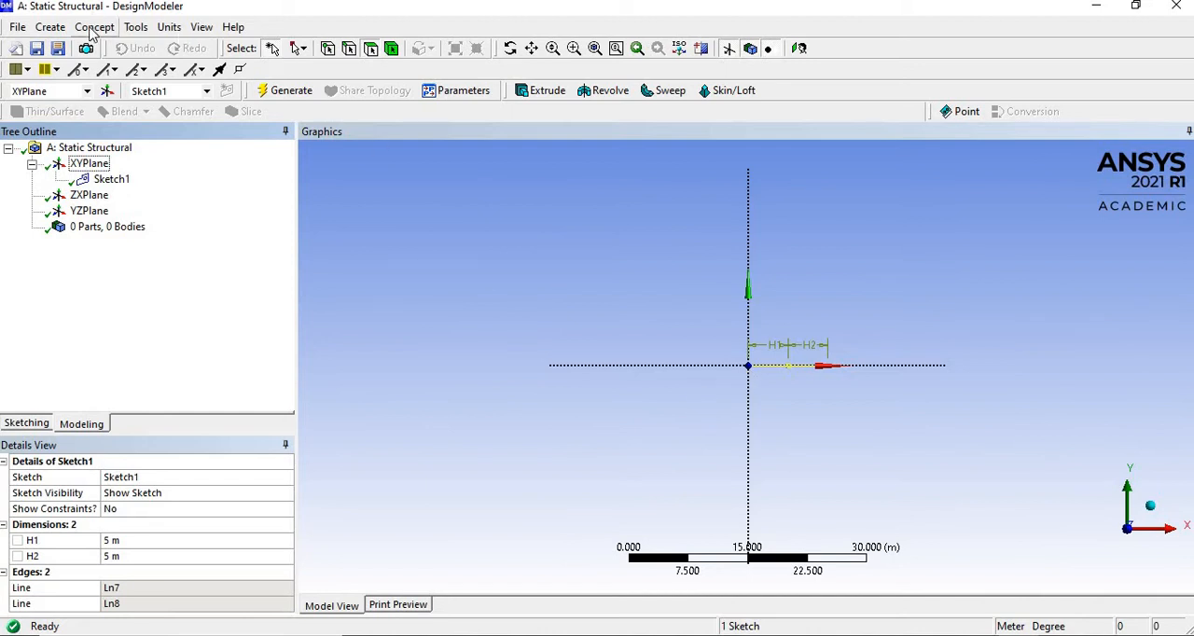
{"action": "left_click", "coordinate": [95, 28]}
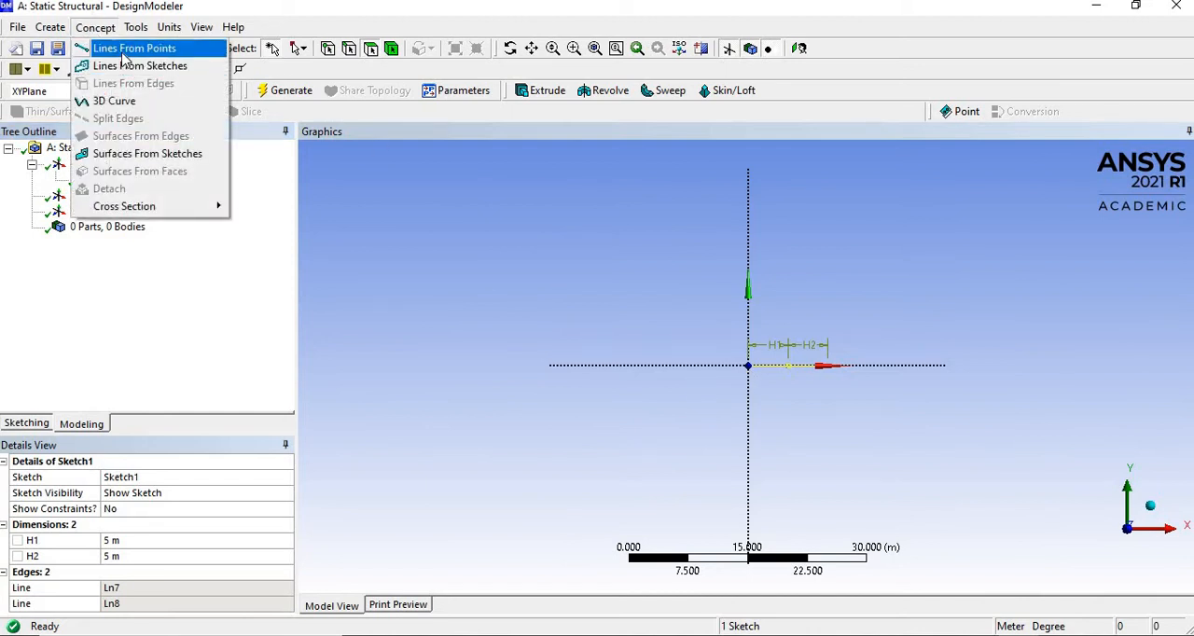
{"action": "left_click", "coordinate": [130, 48]}
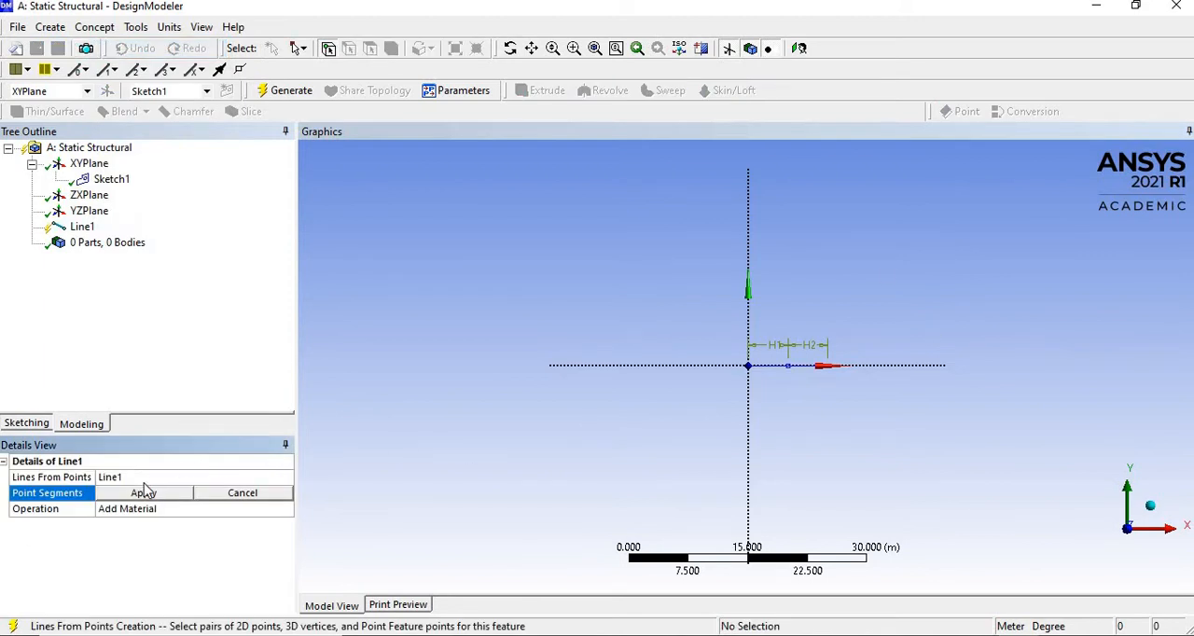
{"action": "scroll", "coordinate": [842, 384], "scroll_direction": "up", "scroll_amount": 1}
{"action": "scroll", "coordinate": [842, 384], "scroll_direction": "up", "scroll_amount": 3}
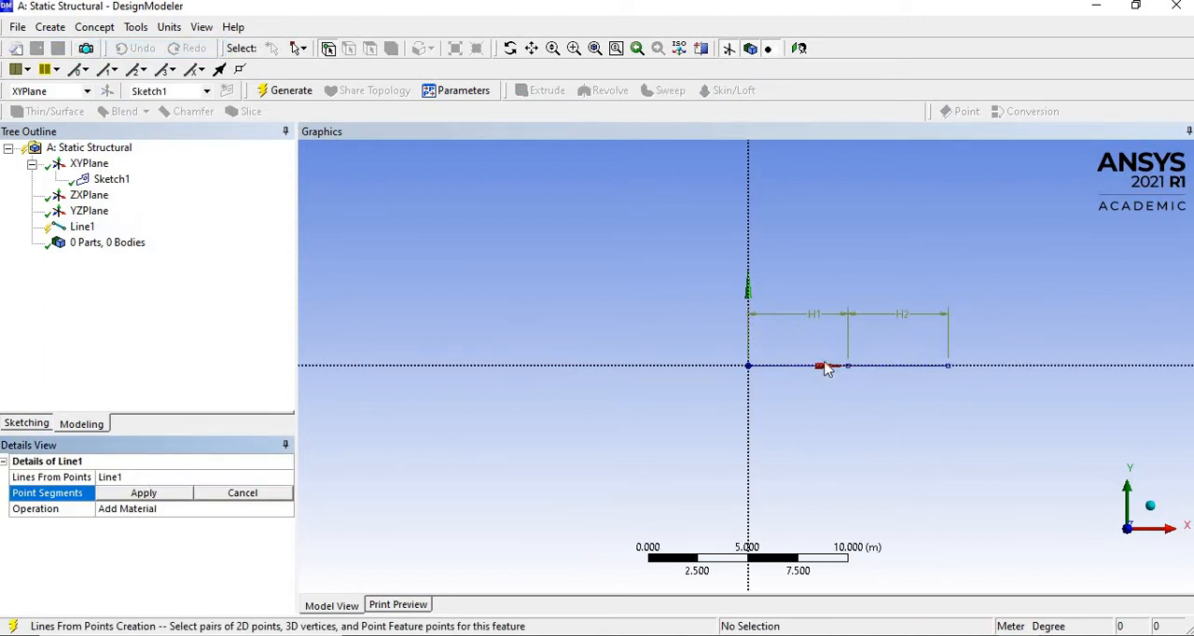
{"action": "left_click", "coordinate": [751, 367]}
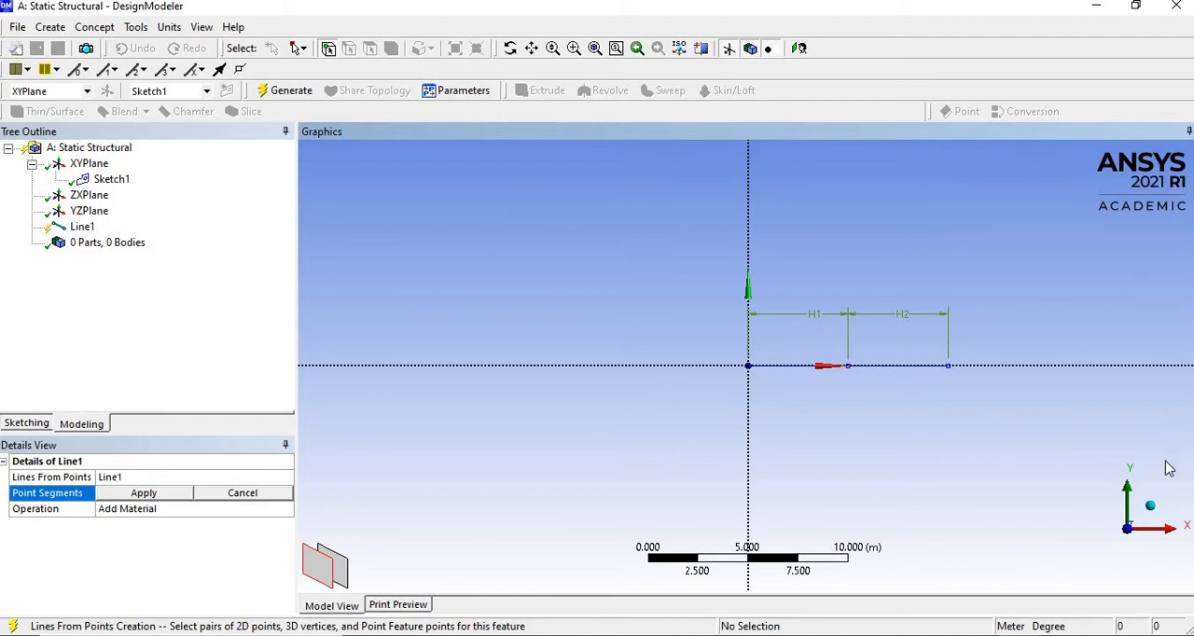
{"action": "left_click", "coordinate": [1150, 505]}
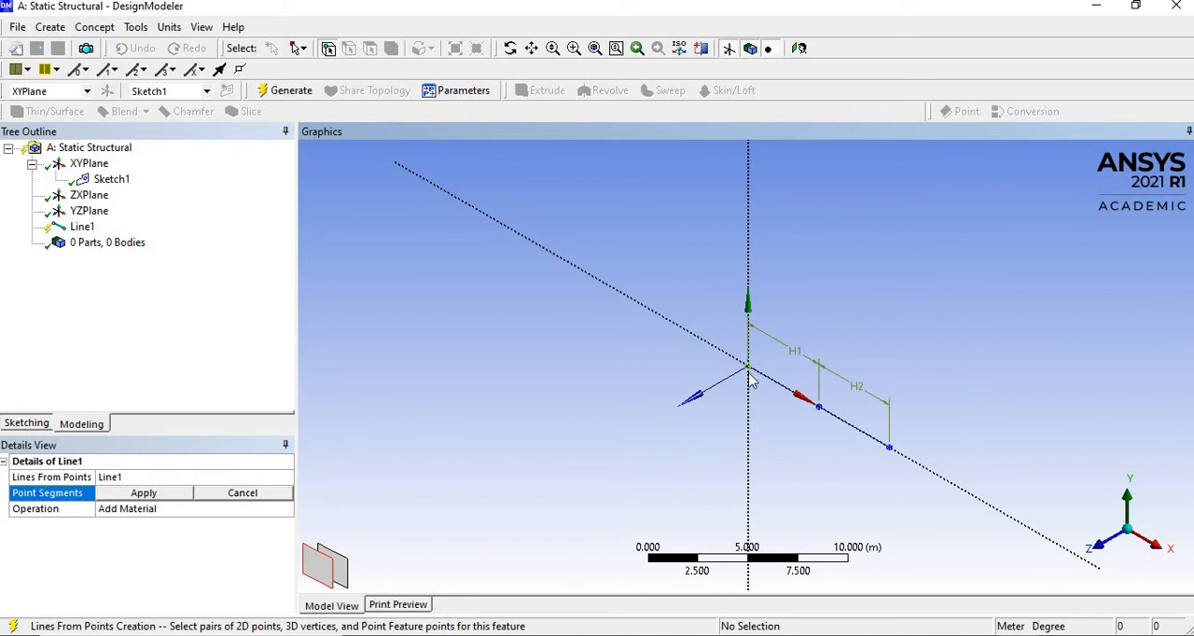
{"action": "left_click", "coordinate": [819, 407]}
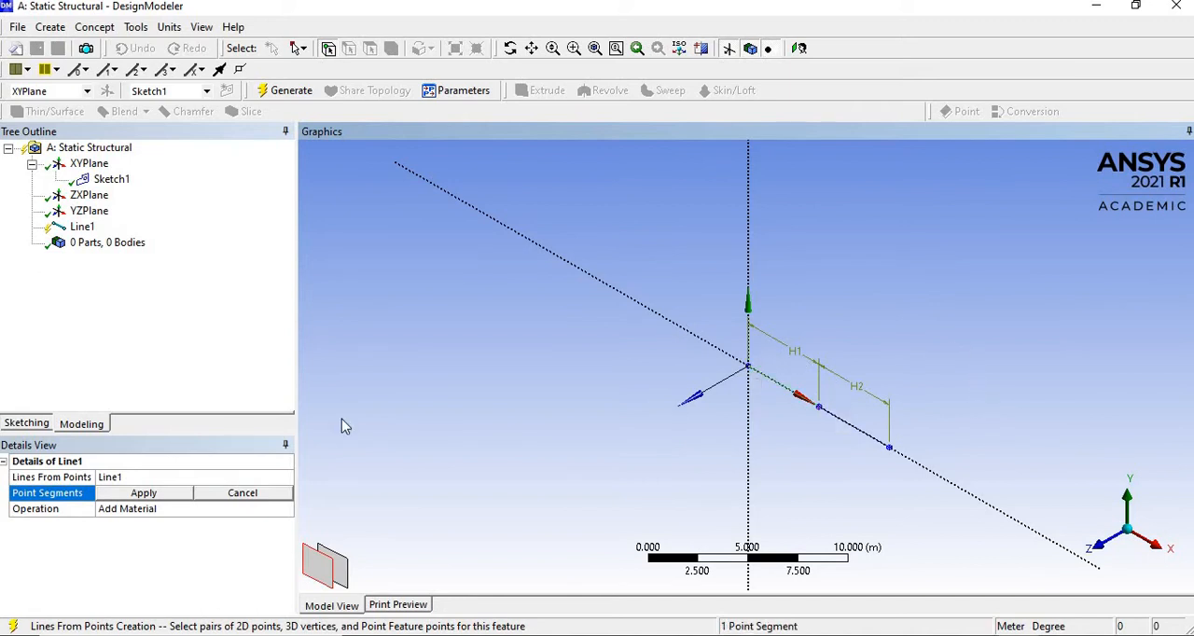
{"action": "left_click", "coordinate": [144, 492]}
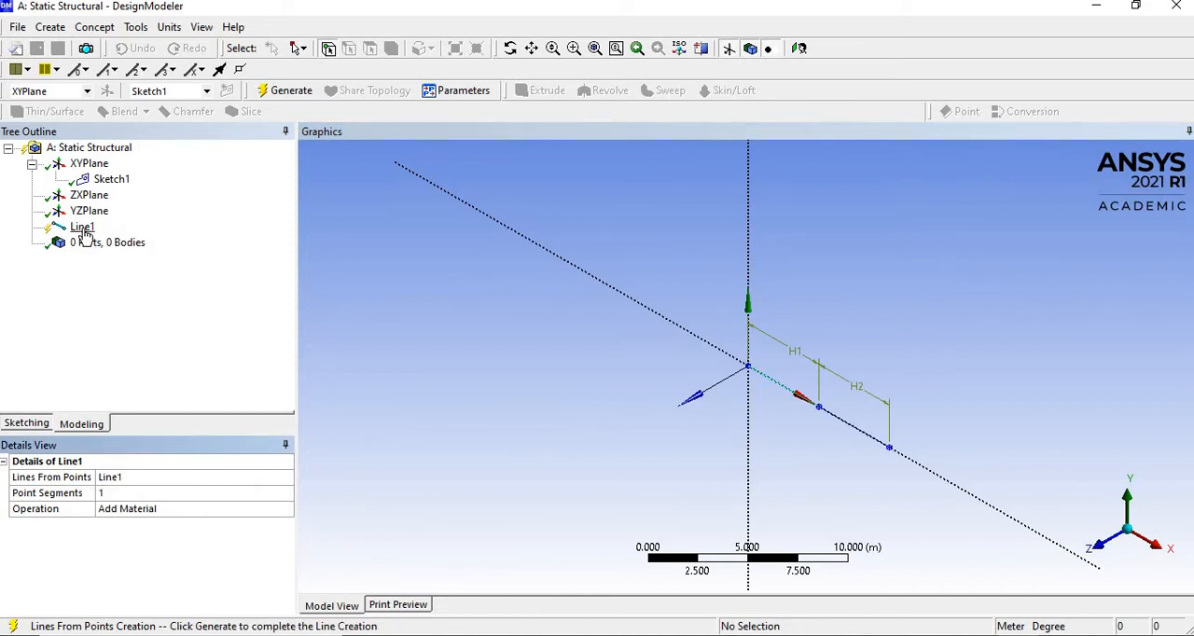
{"action": "left_click", "coordinate": [283, 91]}
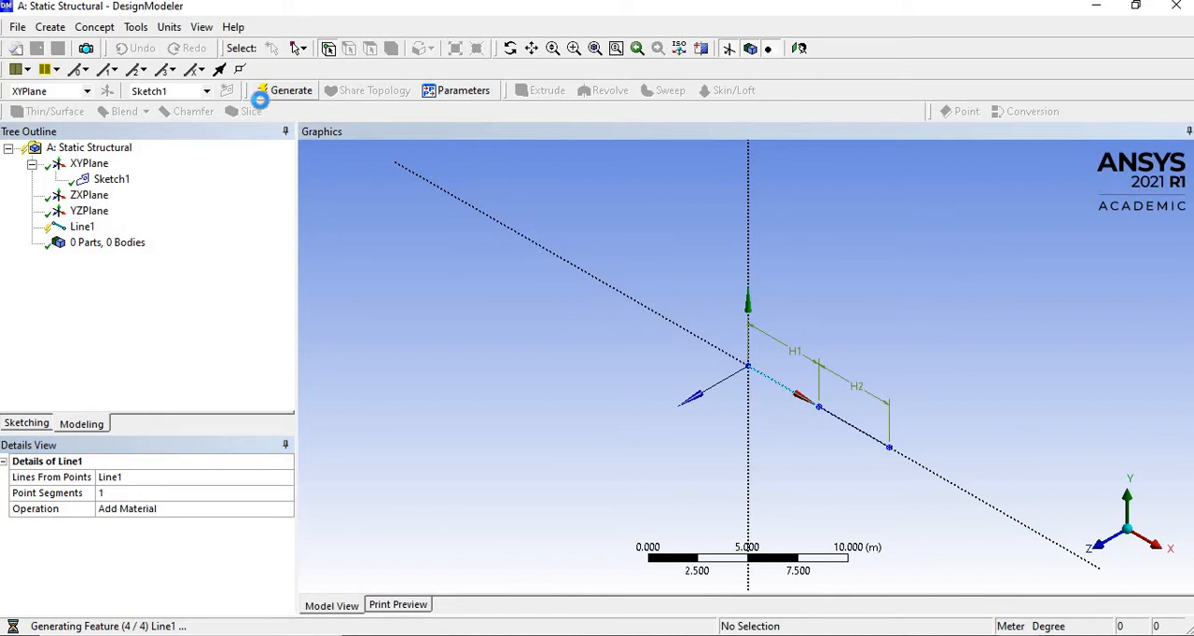
- Start a second line from points and apply the segment from the middle sketch point to the far end point
{"action": "left_click", "coordinate": [94, 27]}
{"action": "left_click", "coordinate": [140, 47]}
{"action": "left_click", "coordinate": [820, 407]}
{"action": "left_click", "coordinate": [889, 447]}
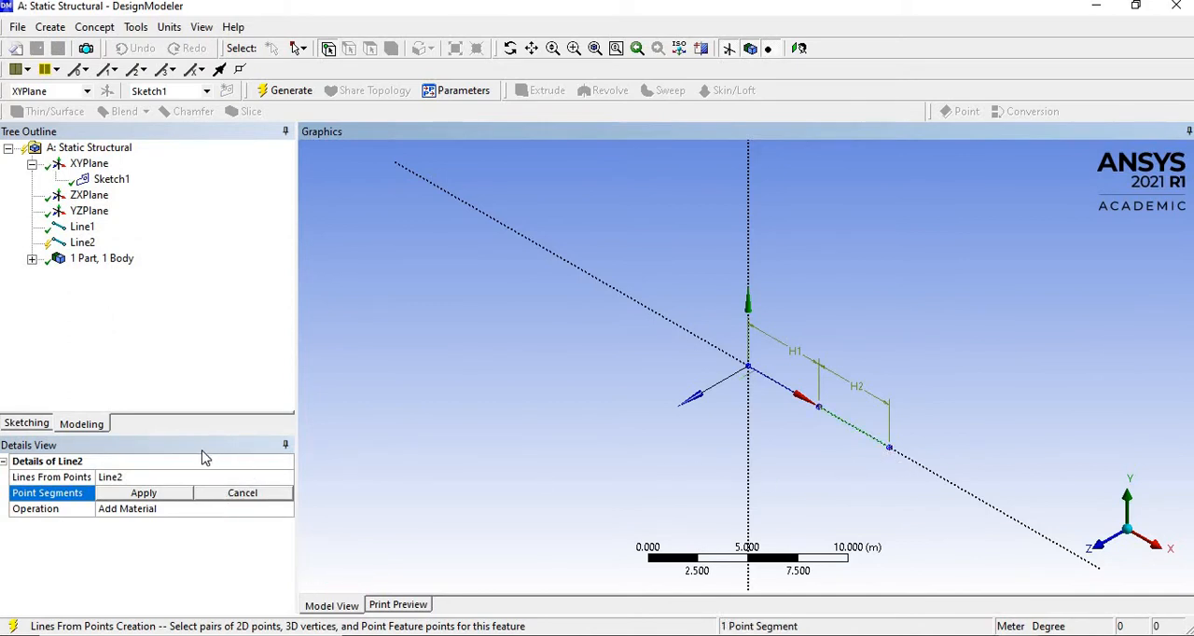
{"action": "left_click", "coordinate": [144, 494]}
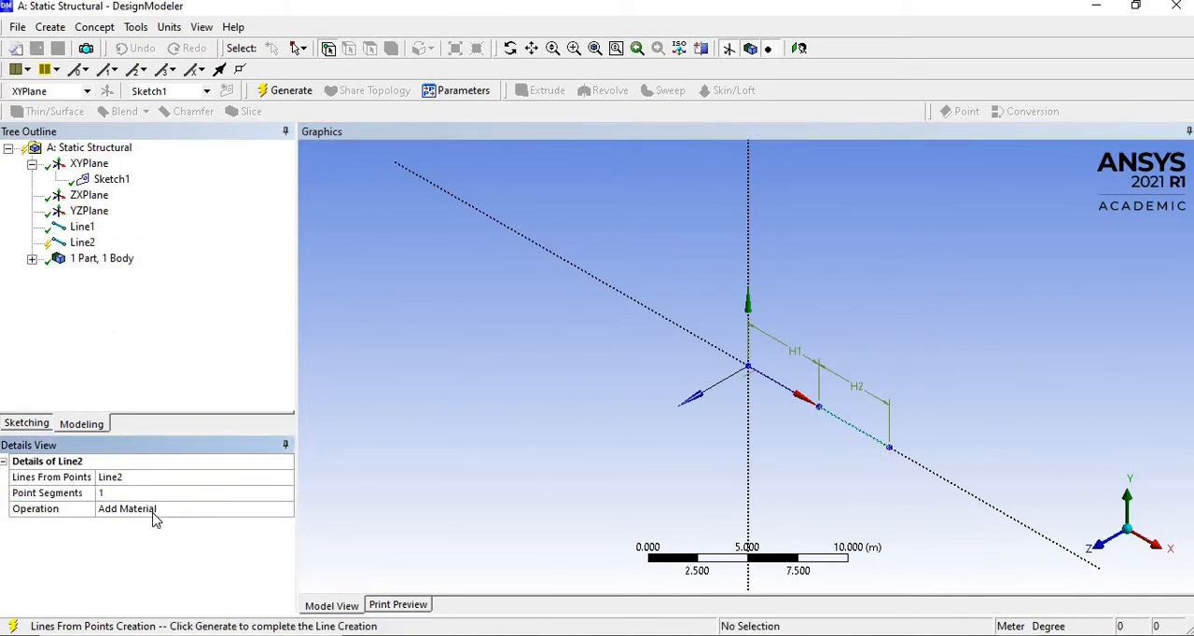
- Set the second line's operation to Add Frozen and generate it
{"action": "left_click", "coordinate": [145, 510]}
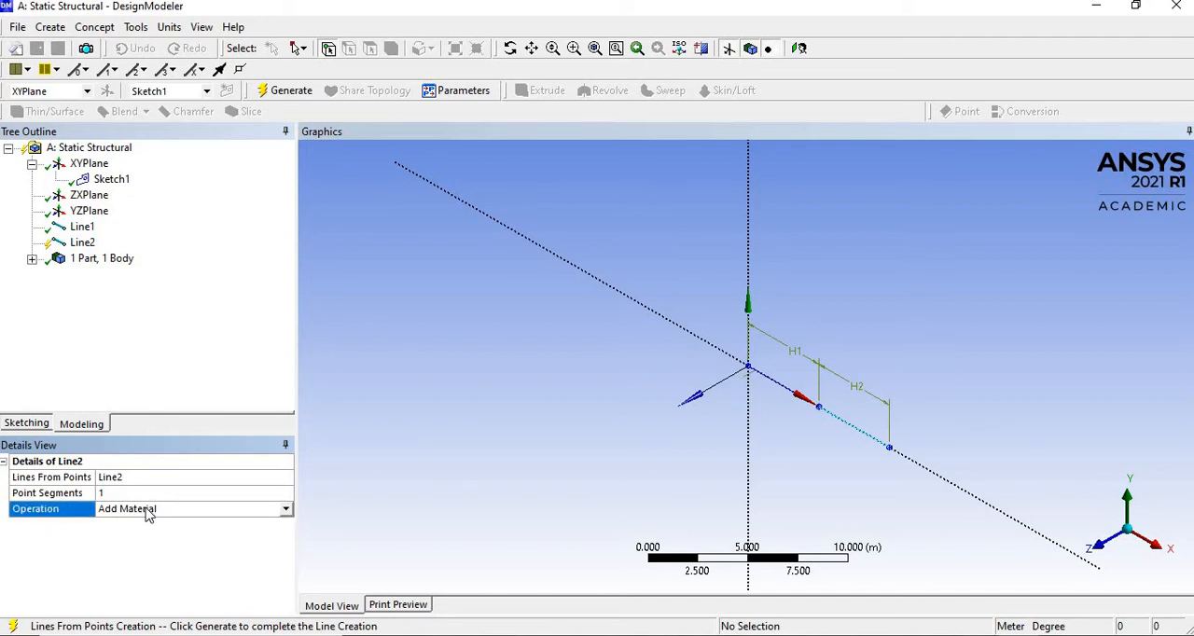
{"action": "left_click", "coordinate": [286, 509]}
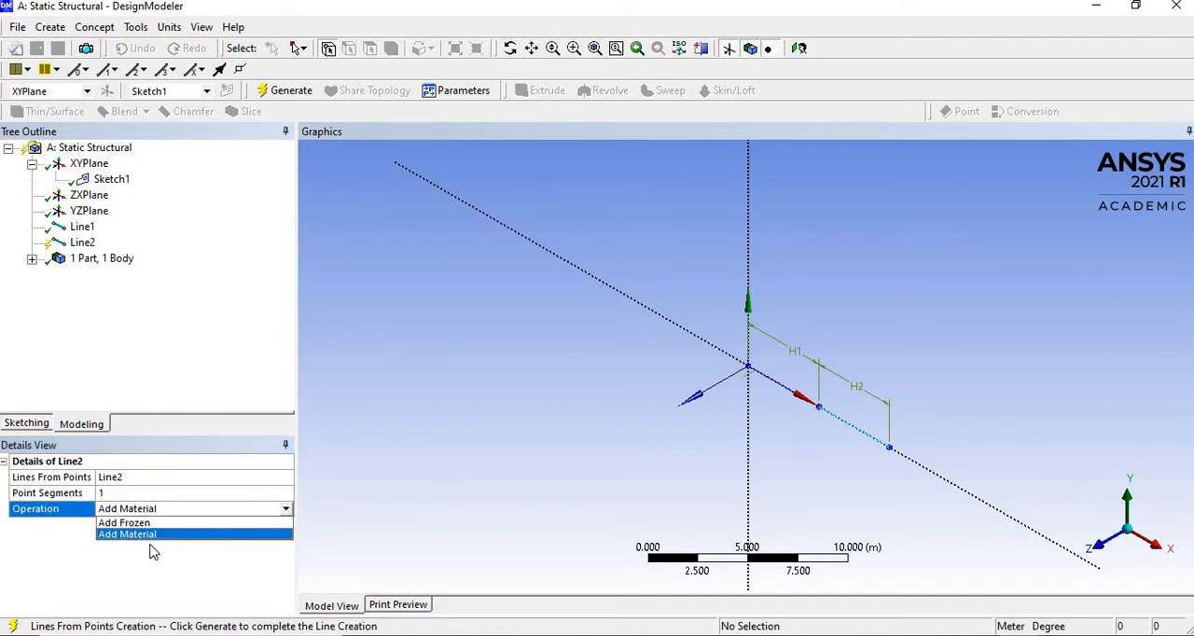
{"action": "left_click", "coordinate": [131, 523]}
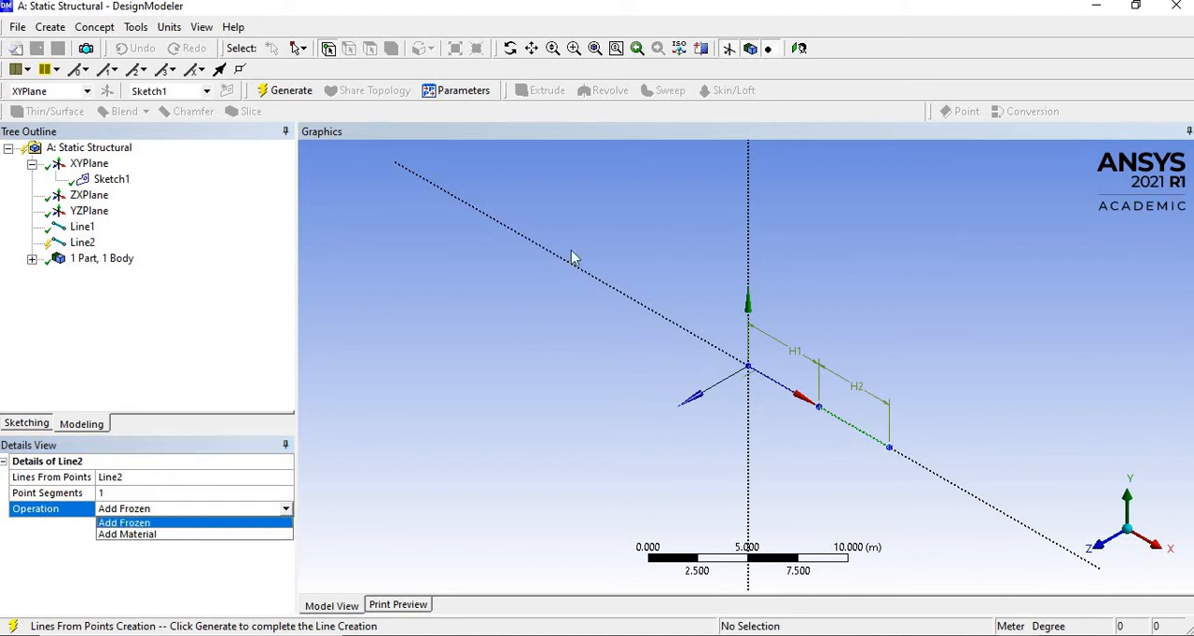
{"action": "left_click", "coordinate": [140, 528]}
{"action": "left_click", "coordinate": [278, 91]}
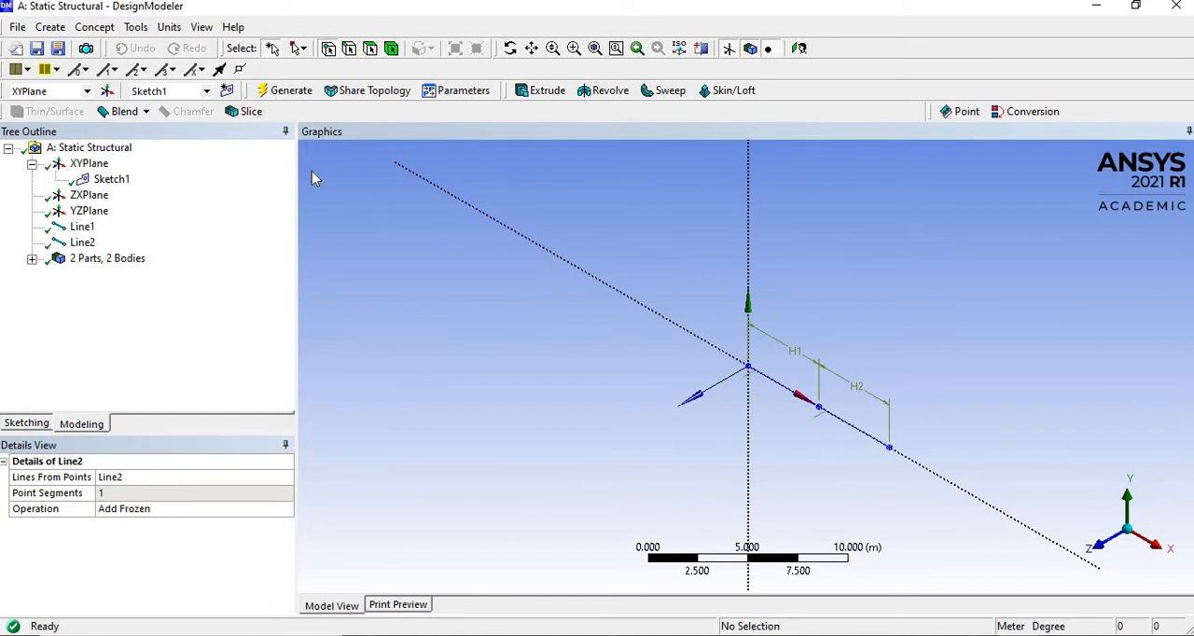
- Add a rectangular cross section and switch the length unit to millimetres
{"action": "left_click", "coordinate": [97, 29]}
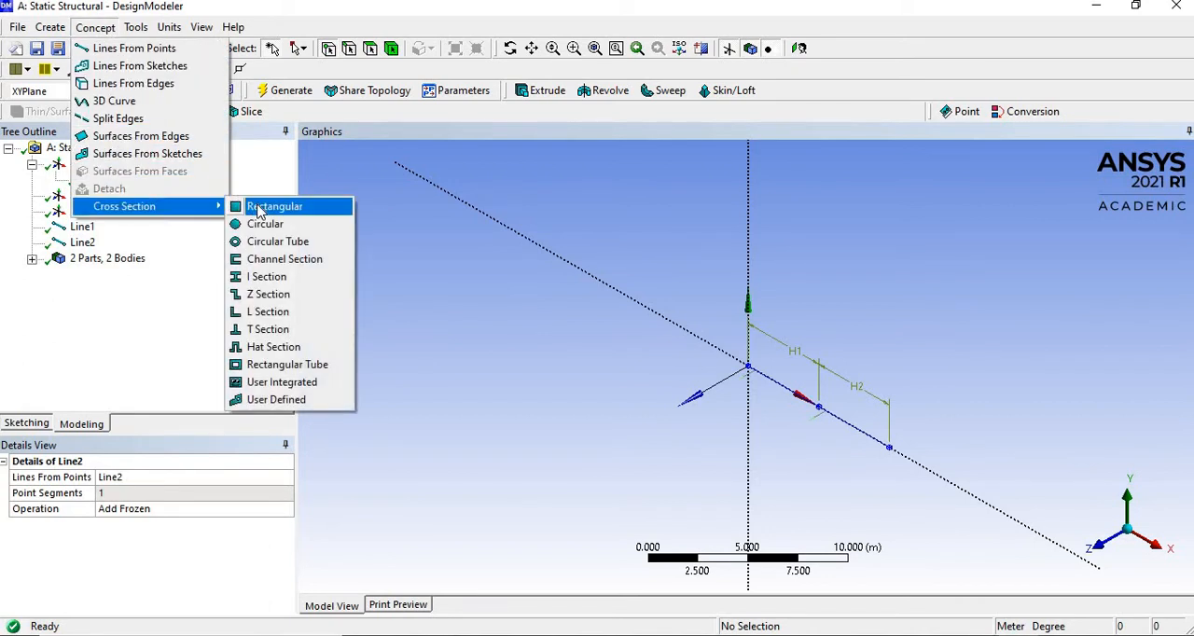
{"action": "left_click", "coordinate": [261, 207]}
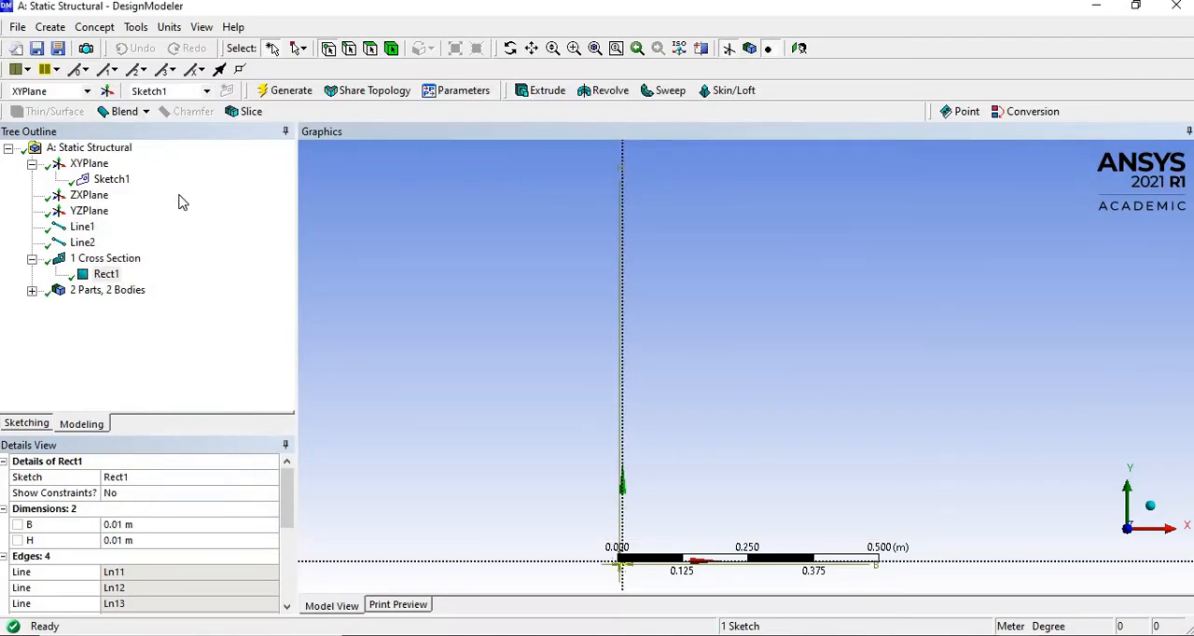
{"action": "left_click", "coordinate": [171, 29]}
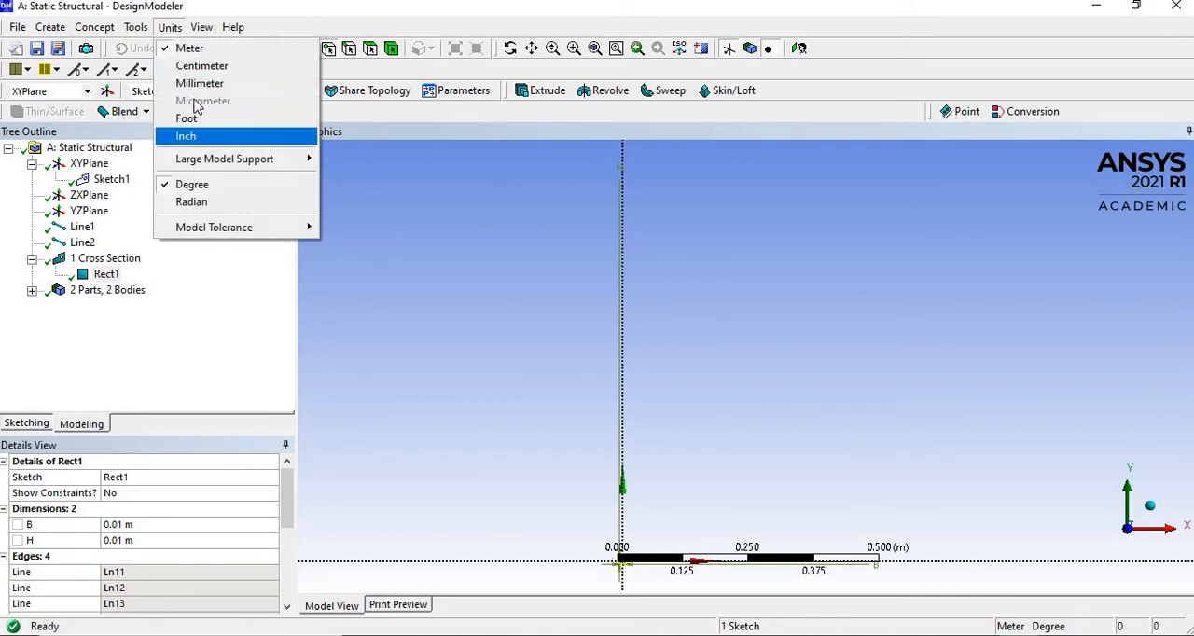
{"action": "left_click", "coordinate": [199, 83]}
- Set both dimensions B and H of the first rectangular cross section to 124.46 mm
{"action": "left_click", "coordinate": [125, 525]}
{"action": "type", "text": "124.46"}
{"action": "key", "text": "Return"}
{"action": "left_click", "coordinate": [129, 541]}
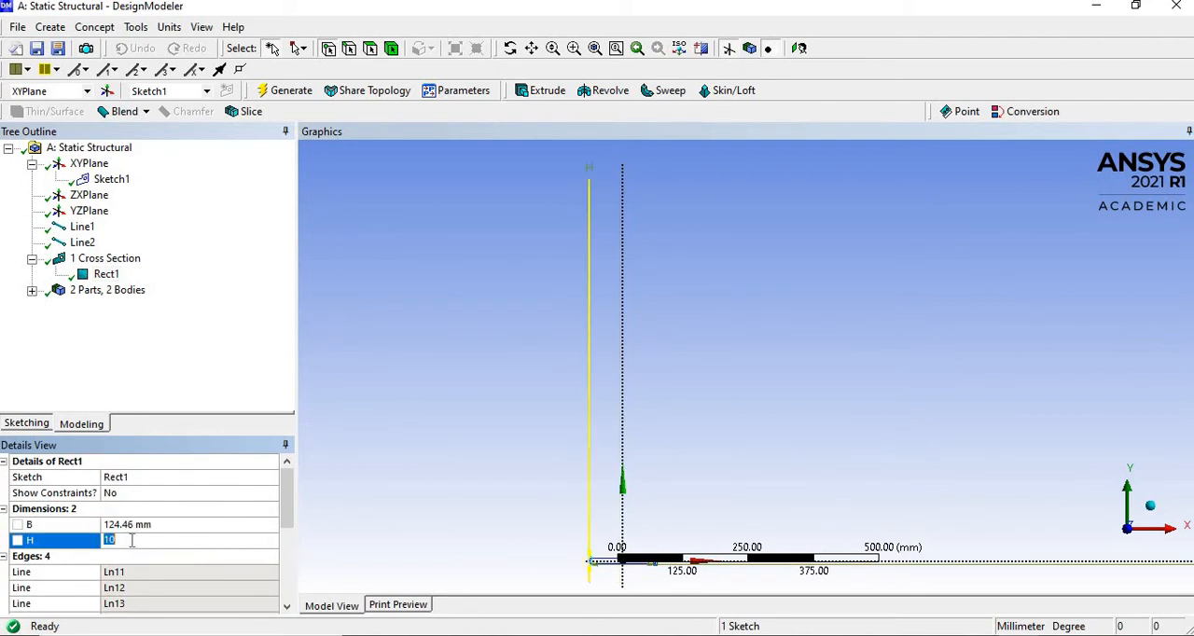
{"action": "type", "text": "124.46"}
{"action": "key", "text": "Return"}
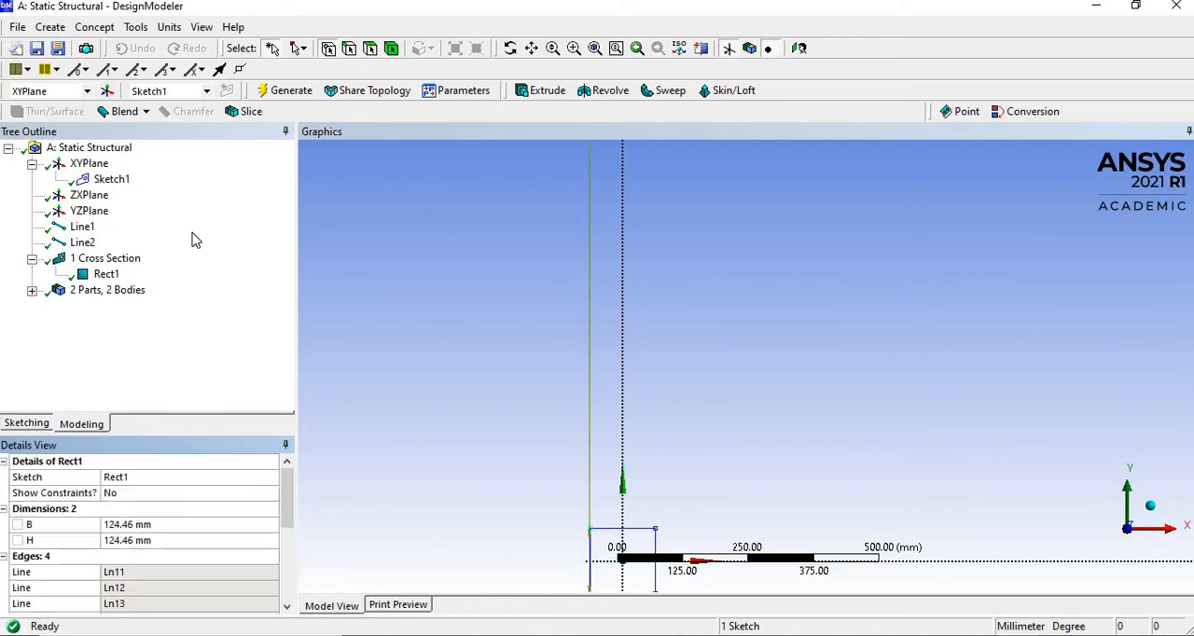
- Add a second rectangular cross section
{"action": "left_click", "coordinate": [94, 28]}
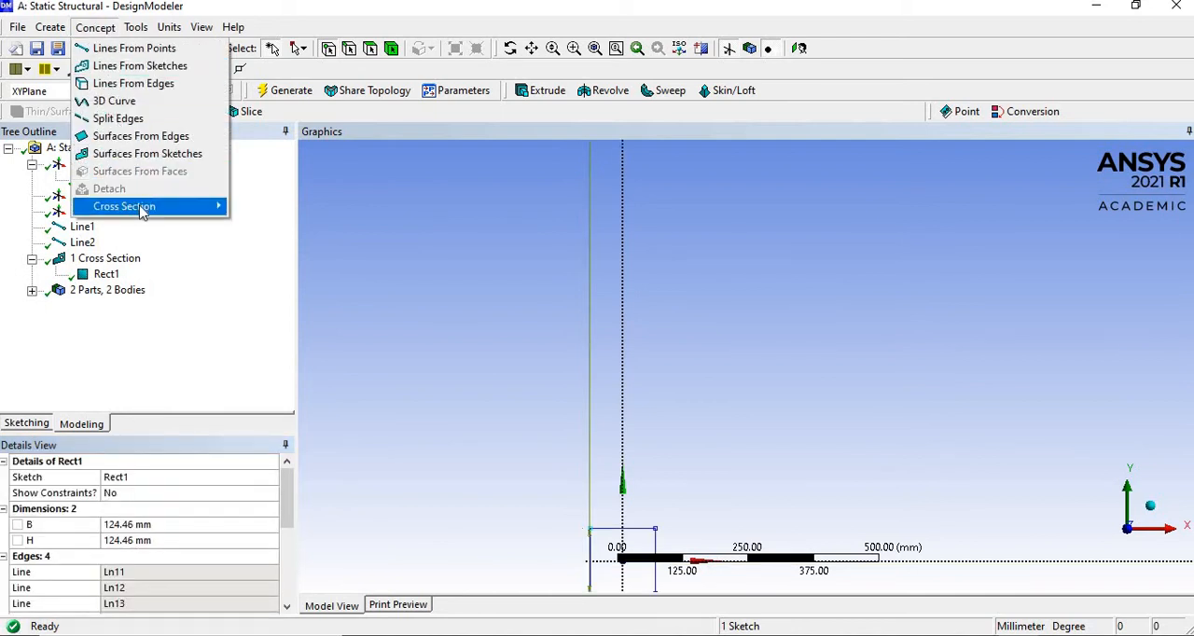
{"action": "mouse_move", "coordinate": [140, 209]}
{"action": "left_click", "coordinate": [265, 207]}
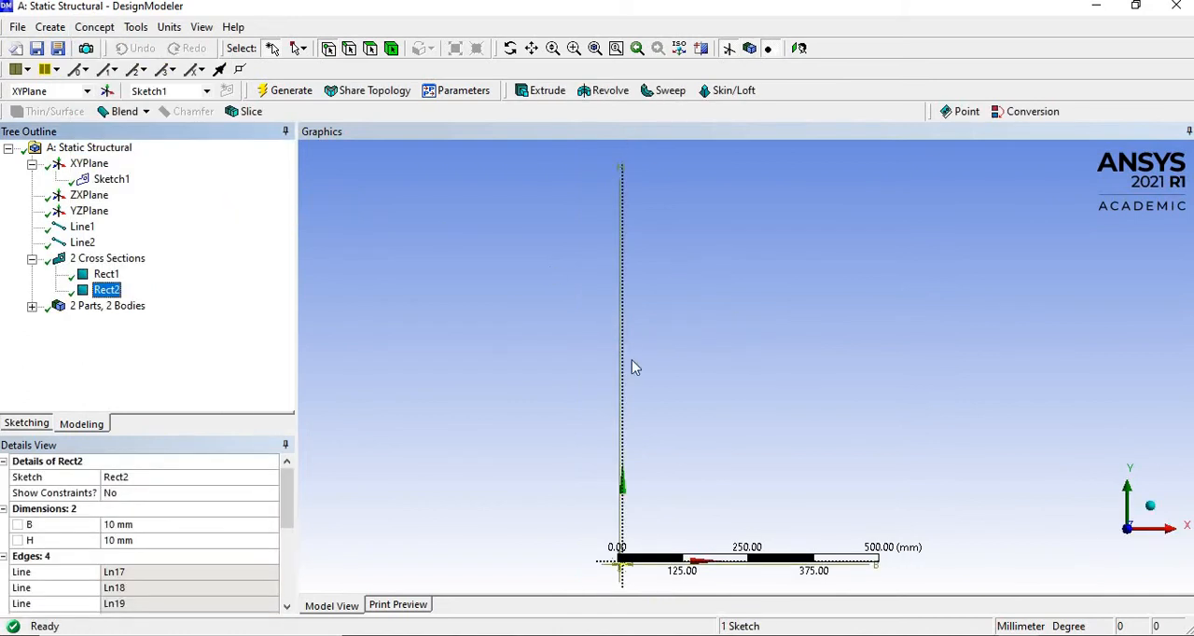
- Consult the beam problem slide for B2, return to DesignModeler, and set the second cross section's B and H to 104.66 mm
{"action": "key", "text": "alt+Tab"}
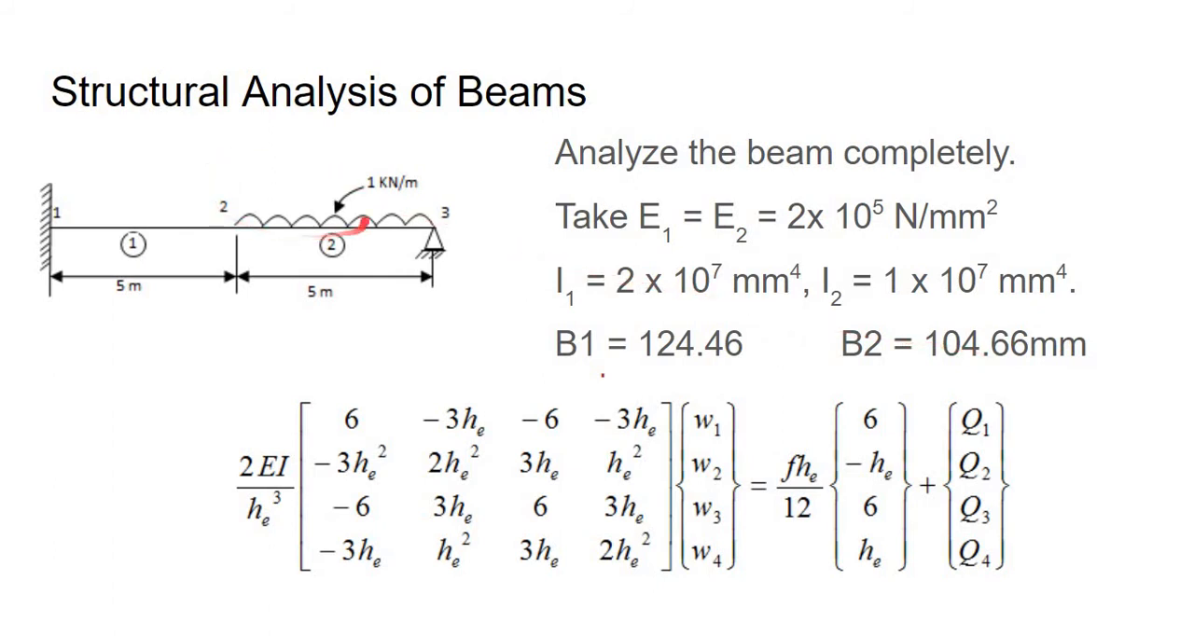
{"action": "key", "text": "alt+Tab"}
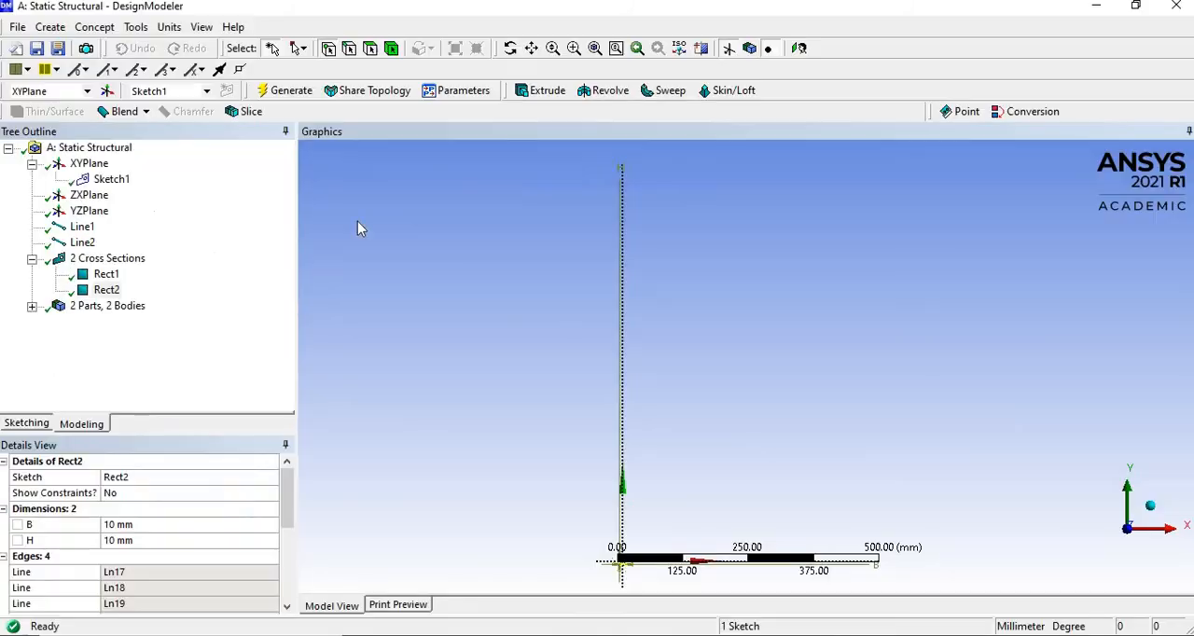
{"action": "left_click", "coordinate": [135, 539]}
{"action": "left_click", "coordinate": [138, 524]}
{"action": "type", "text": "104.66"}
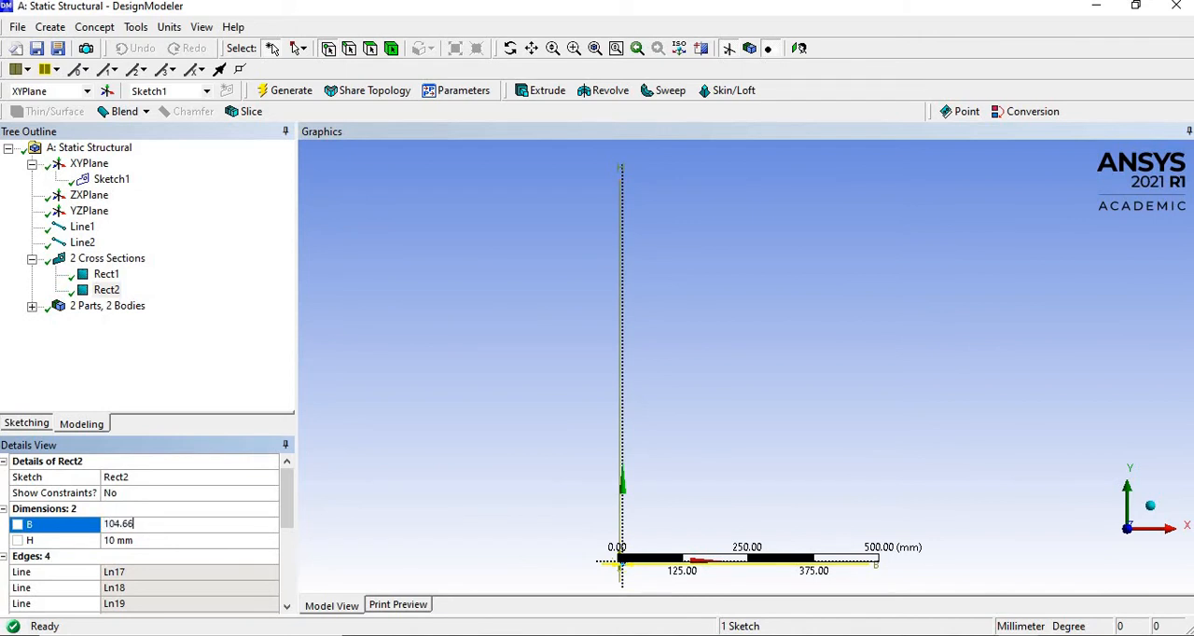
{"action": "key", "text": "Return"}
{"action": "left_click", "coordinate": [136, 539]}
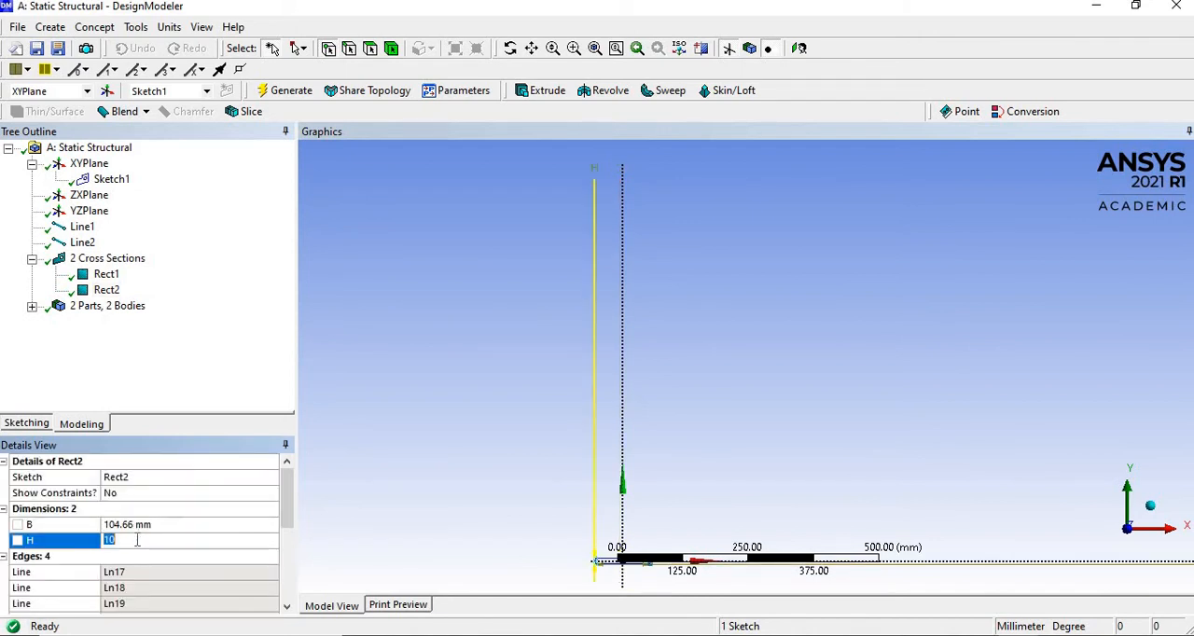
{"action": "type", "text": "4.66"}
{"action": "key", "text": "Return"}
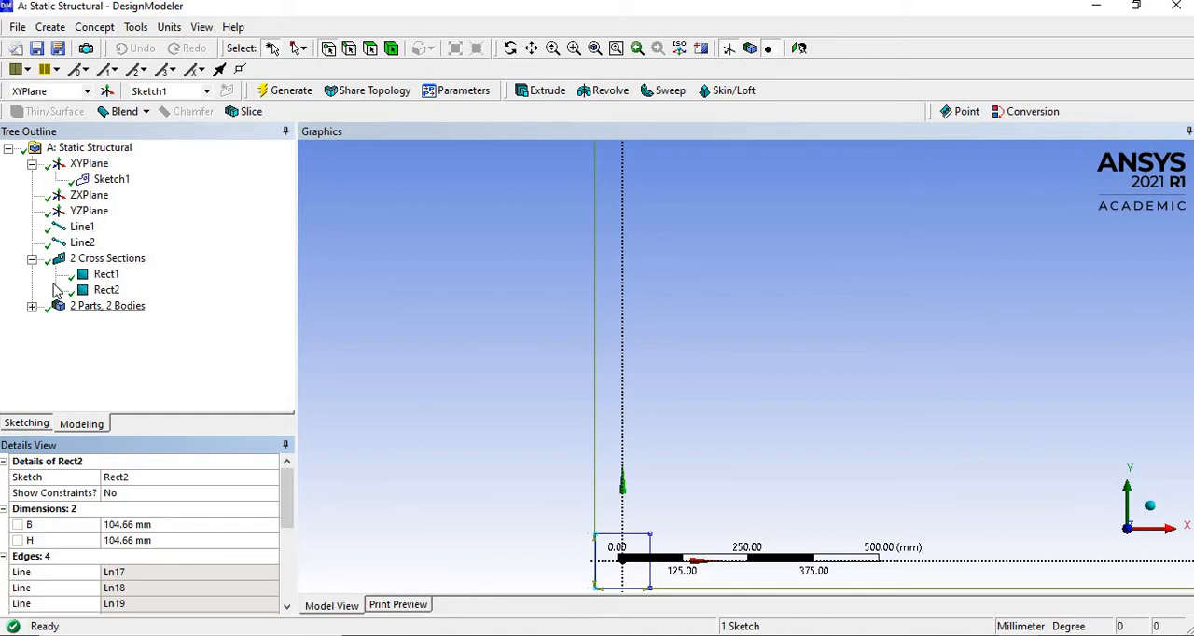
- Expand the parts and bodies list and assign cross section Rect1 to the first line body
{"action": "left_click", "coordinate": [32, 307]}
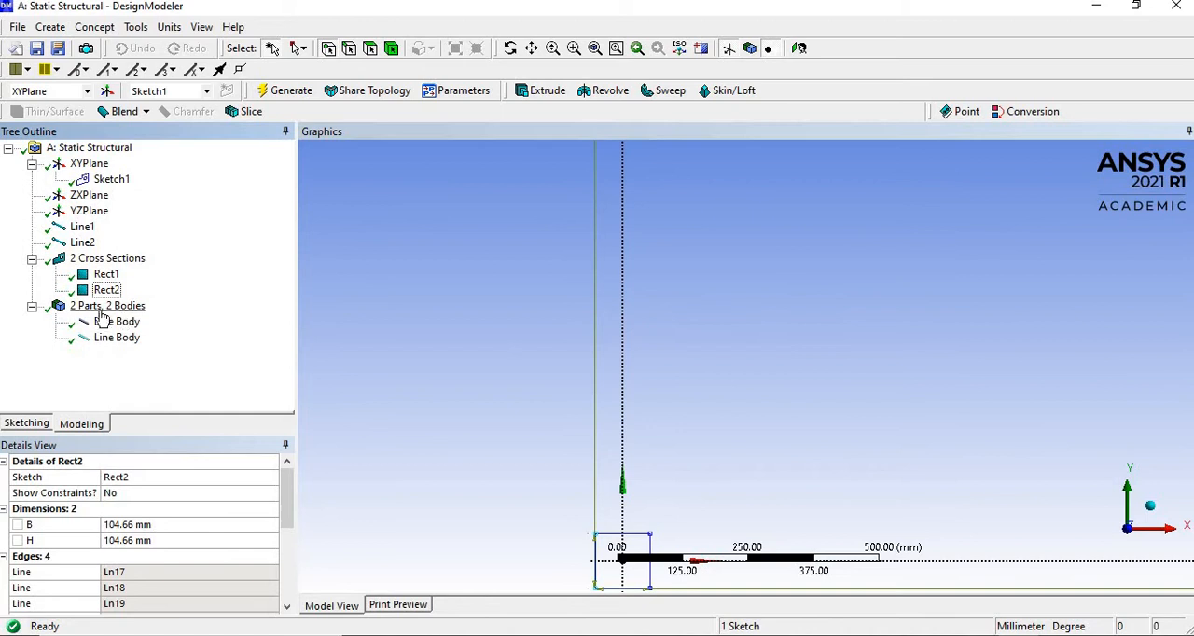
{"action": "left_click", "coordinate": [116, 321]}
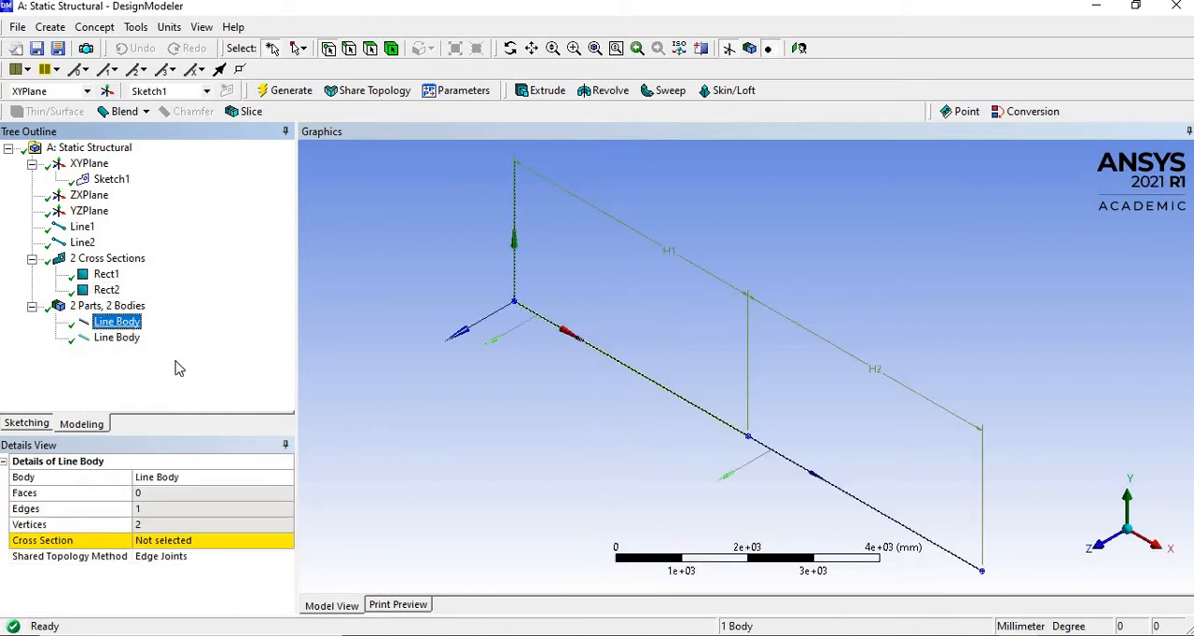
{"action": "left_click", "coordinate": [177, 542]}
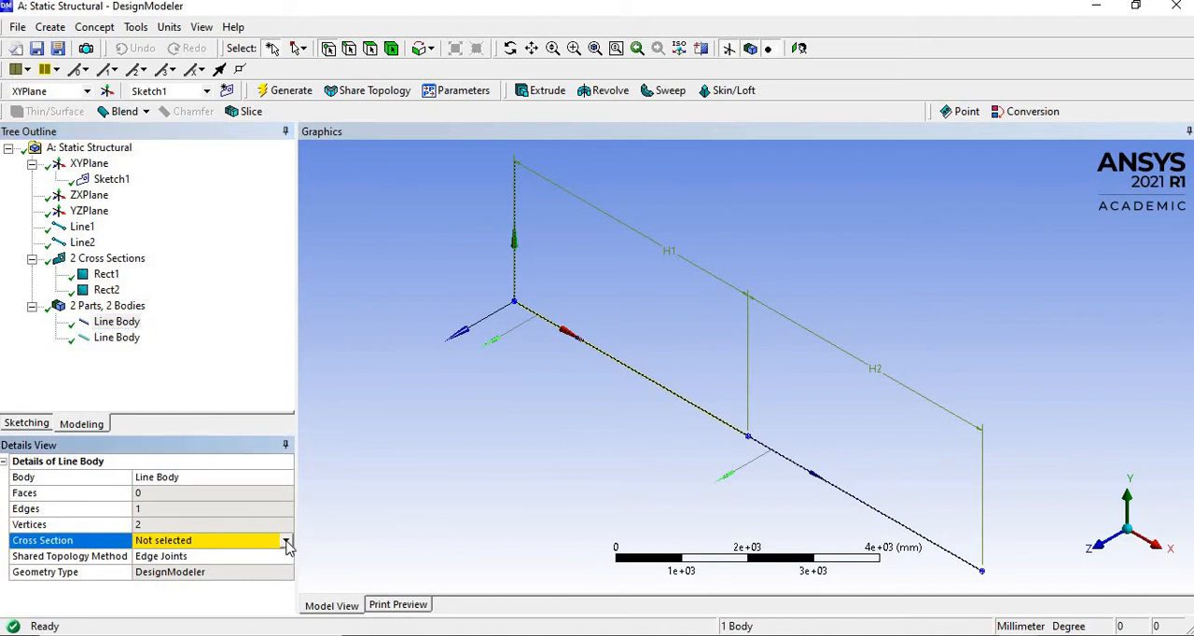
{"action": "left_click", "coordinate": [286, 543]}
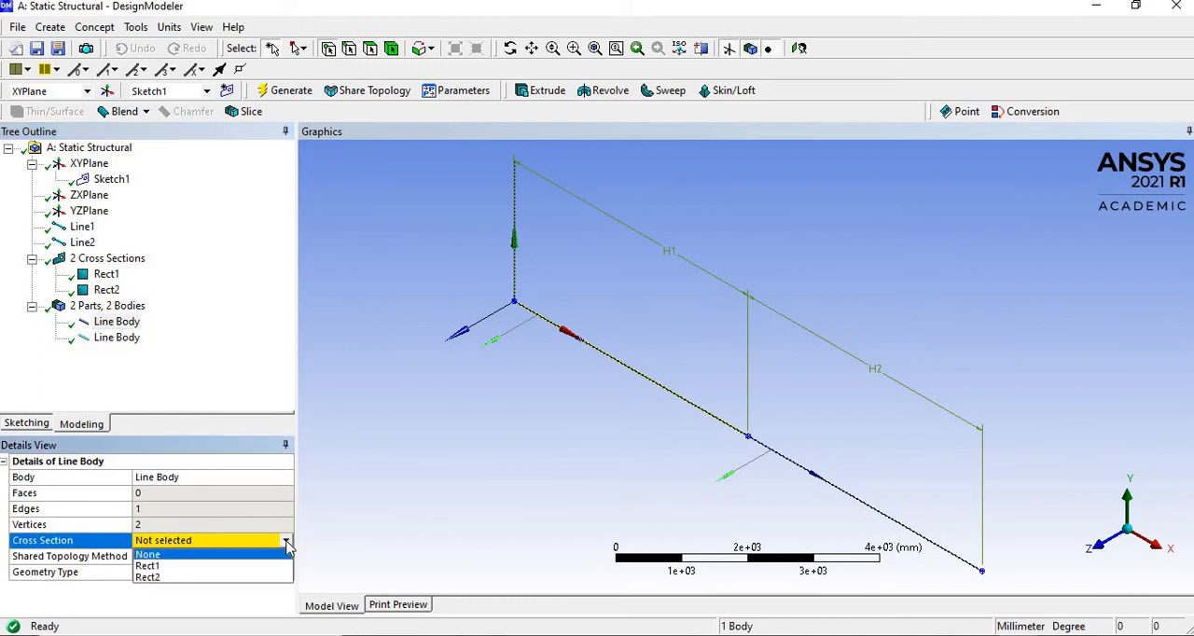
{"action": "left_click", "coordinate": [146, 566]}
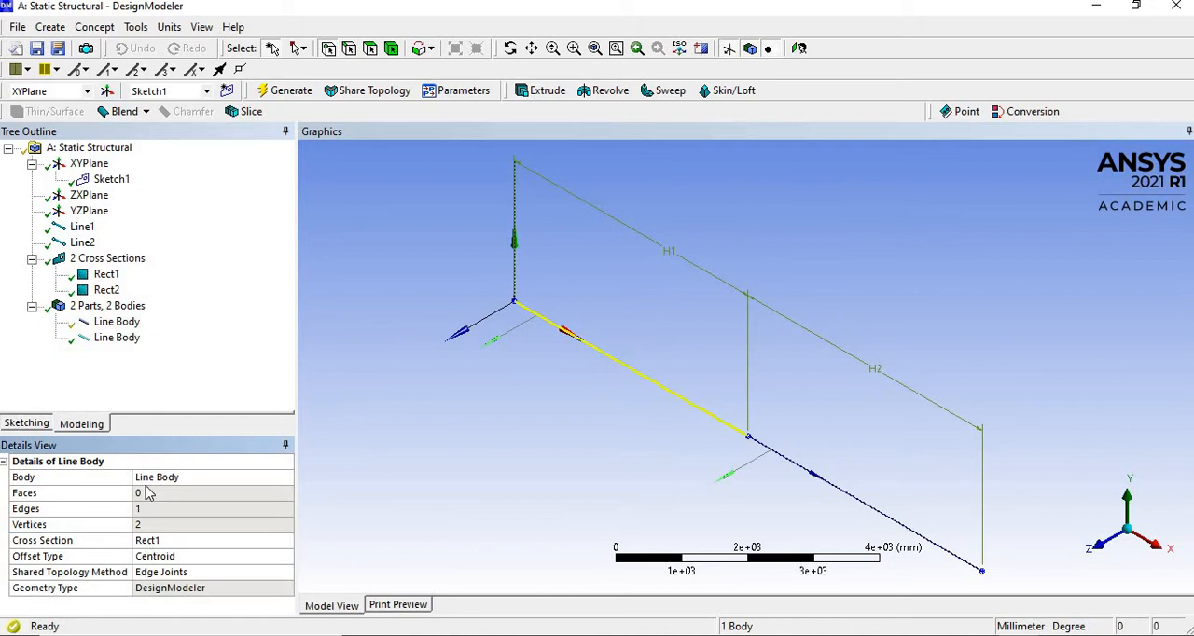
- Assign cross section Rect2 to the second line body and clear the selection
{"action": "left_click", "coordinate": [122, 343]}
{"action": "left_click", "coordinate": [175, 546]}
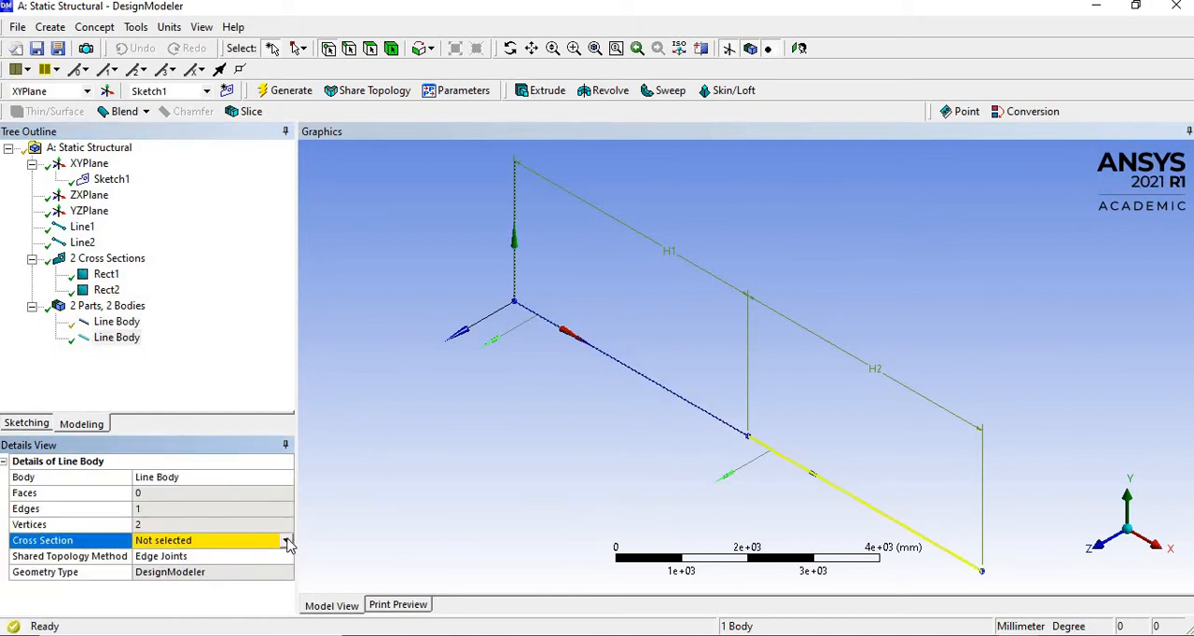
{"action": "left_click", "coordinate": [286, 541]}
{"action": "left_click", "coordinate": [186, 582]}
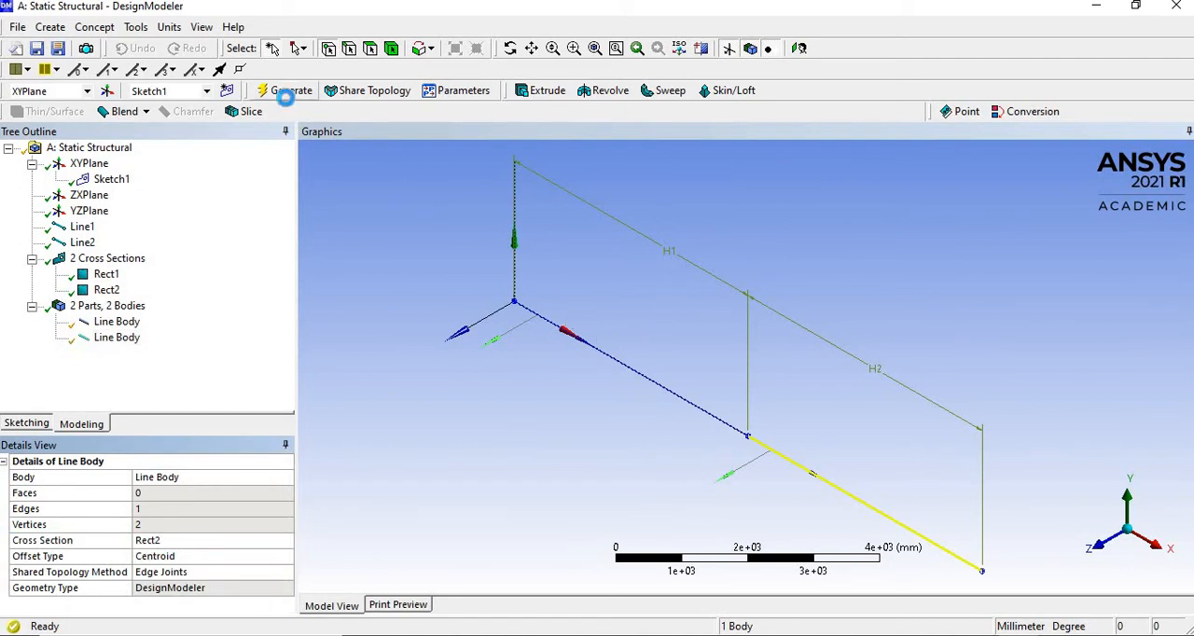
{"action": "left_click", "coordinate": [425, 285]}
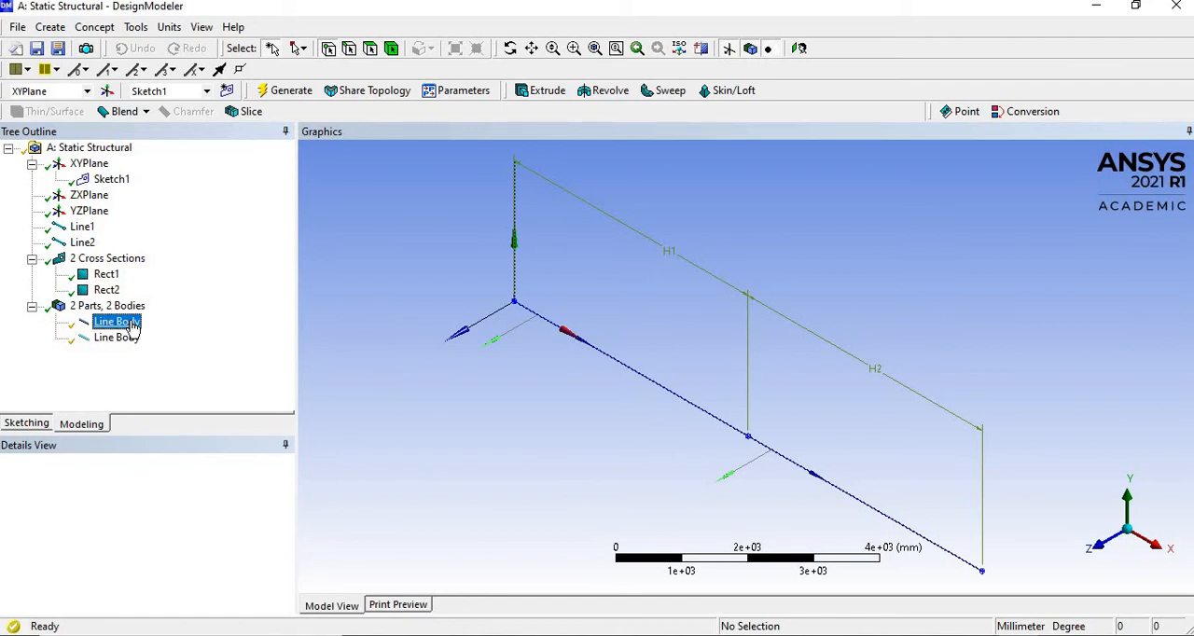
- Combine both line bodies into one new multi-body part and clear the selection
{"action": "left_click", "coordinate": [116, 322]}
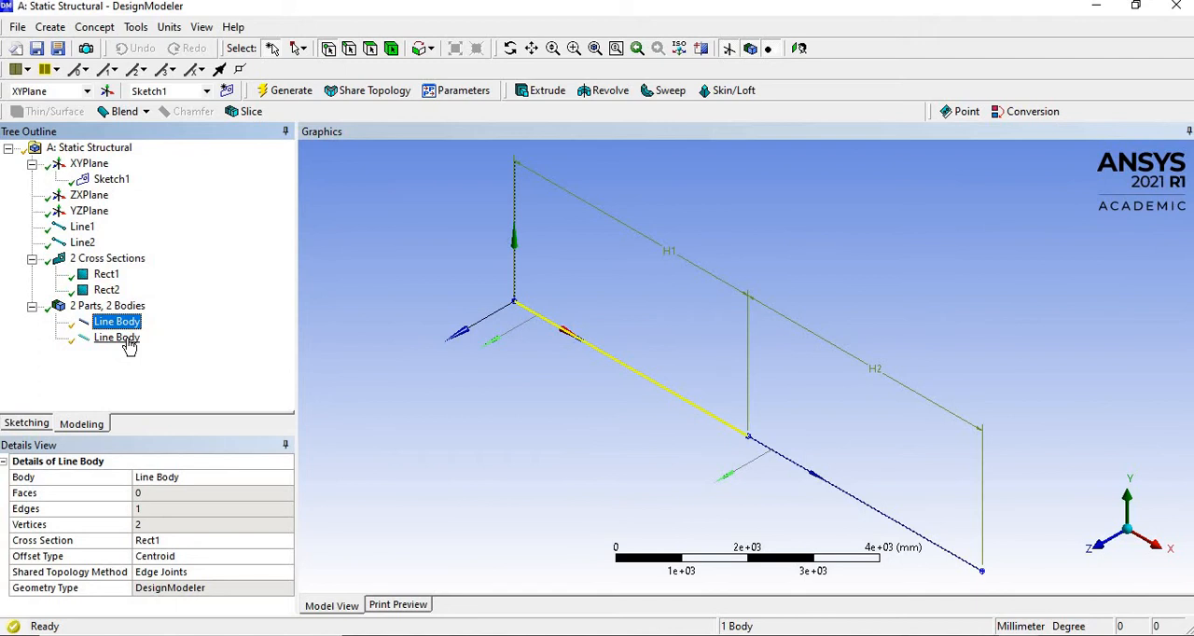
{"action": "left_click", "coordinate": [117, 338], "text": "ctrl"}
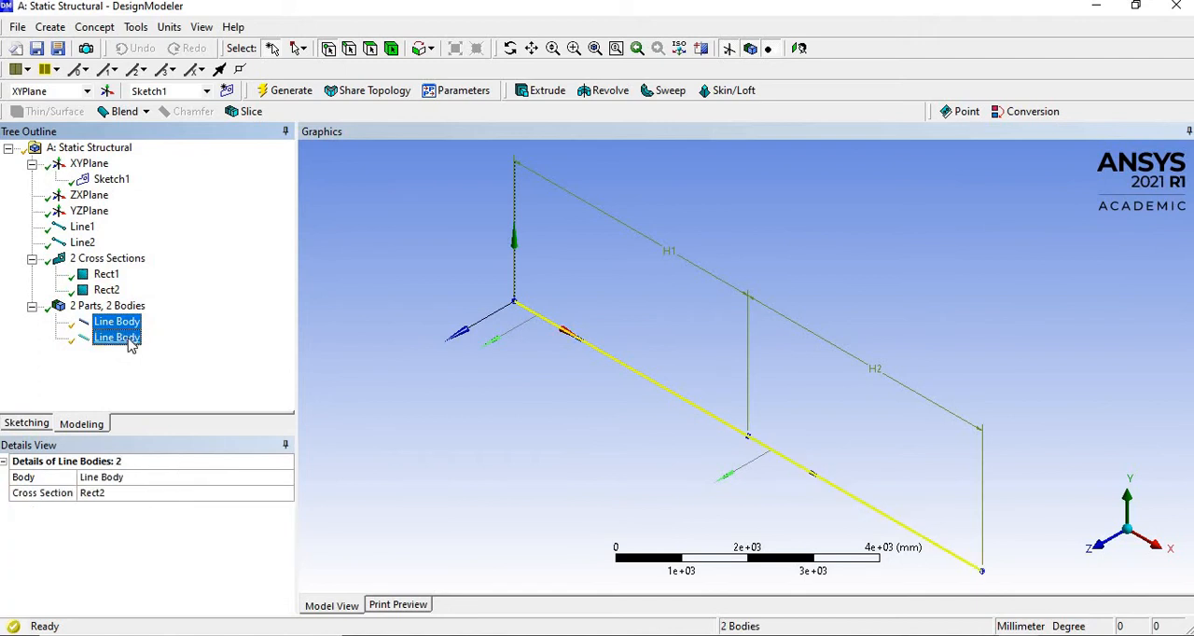
{"action": "right_click", "coordinate": [130, 343]}
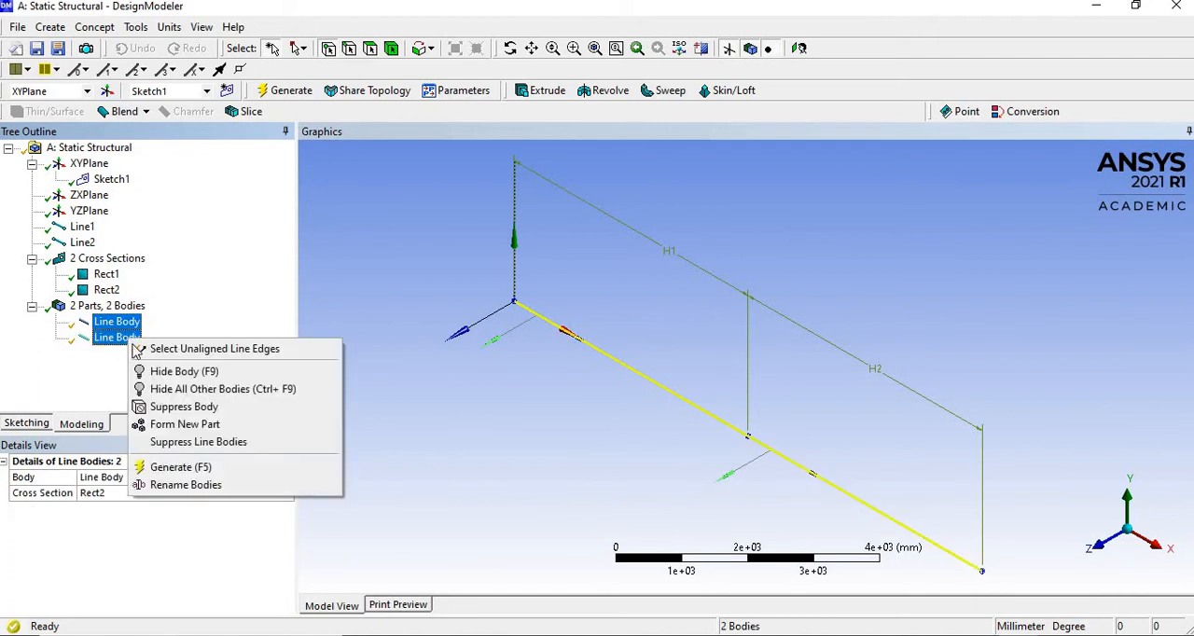
{"action": "left_click", "coordinate": [184, 426]}
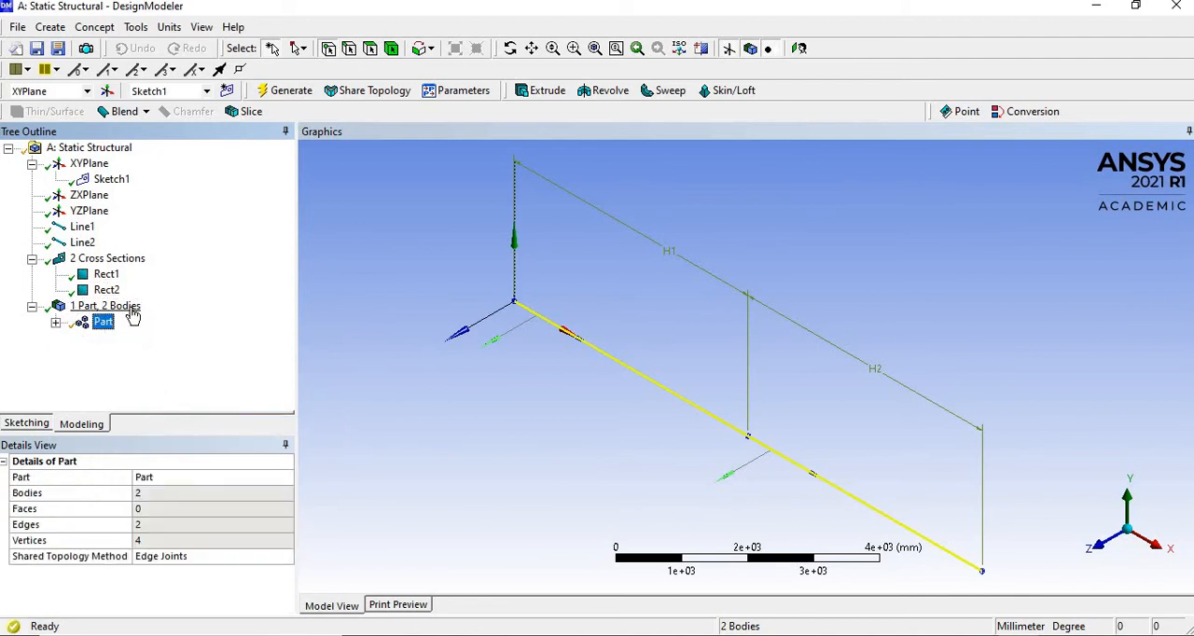
{"action": "left_click", "coordinate": [369, 264]}
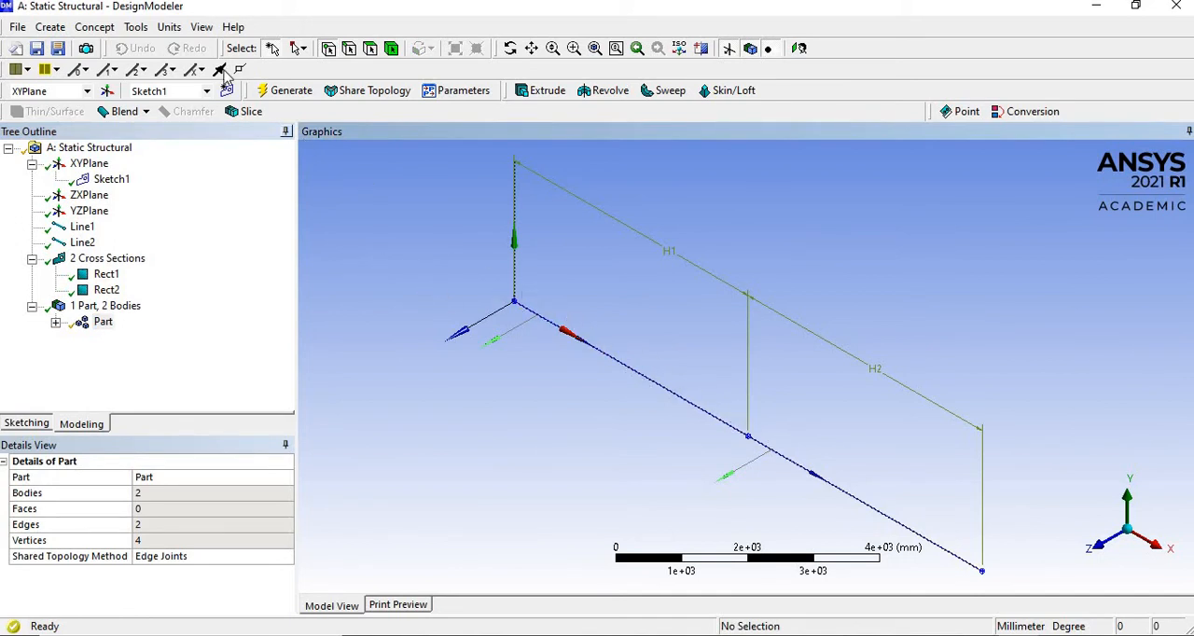
- Turn on the display of cross section solids and inspect the beam around the joint between the two line bodies
{"action": "left_click", "coordinate": [202, 27]}
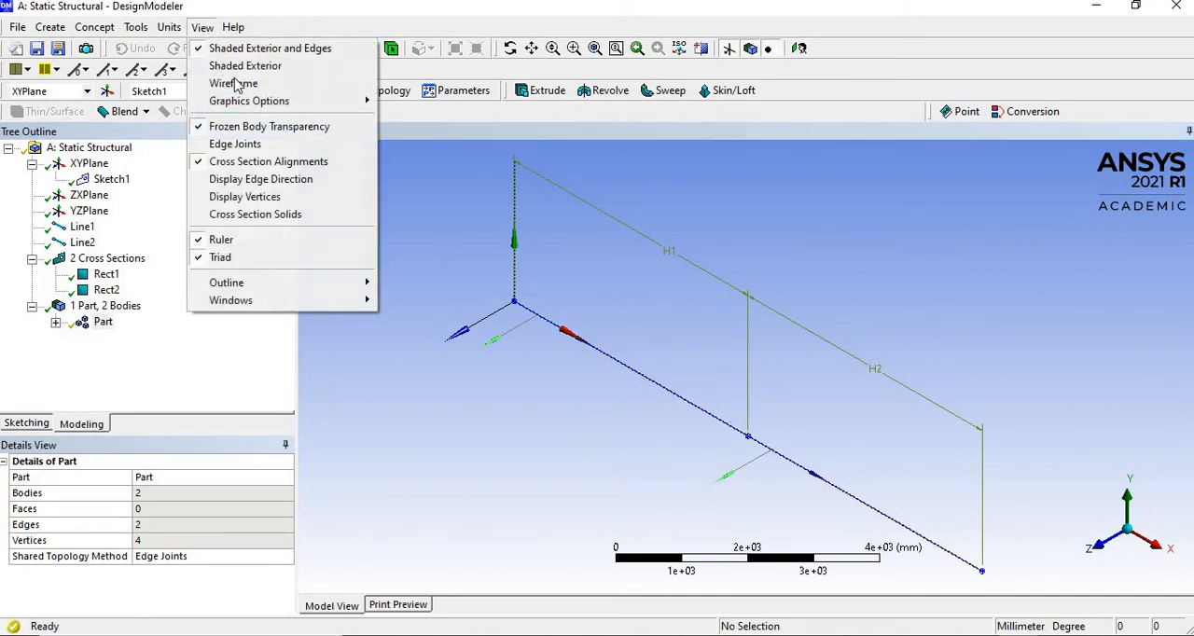
{"action": "left_click", "coordinate": [280, 215]}
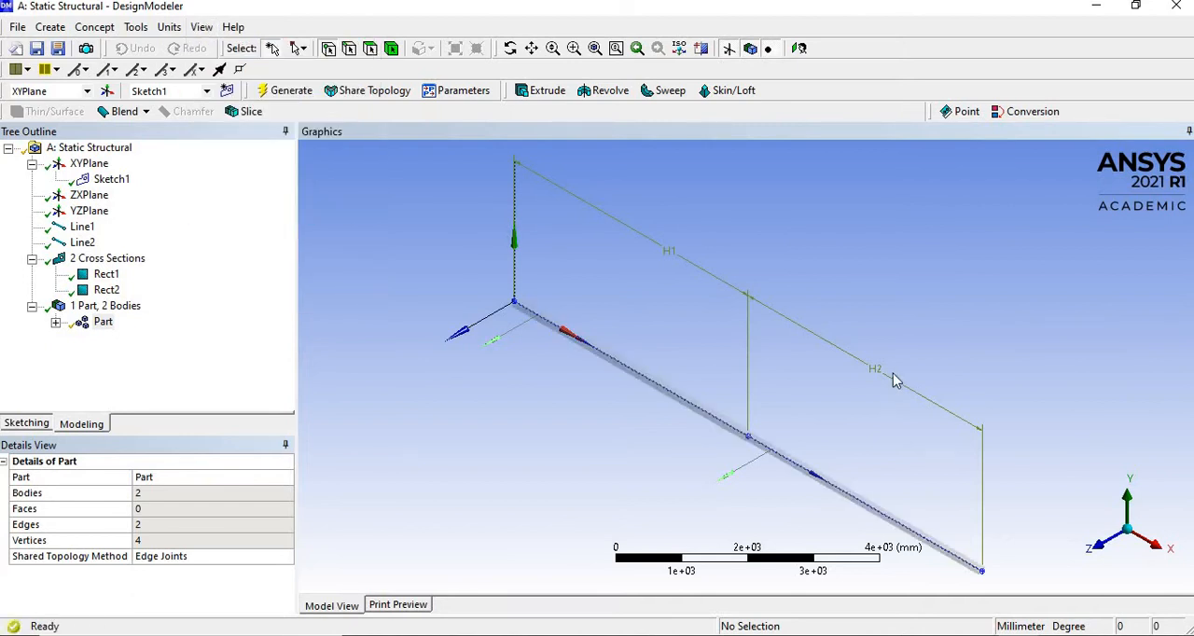
{"action": "scroll", "coordinate": [761, 452], "scroll_direction": "up", "scroll_amount": 2}
{"action": "scroll", "coordinate": [760, 452], "scroll_direction": "up", "scroll_amount": 3}
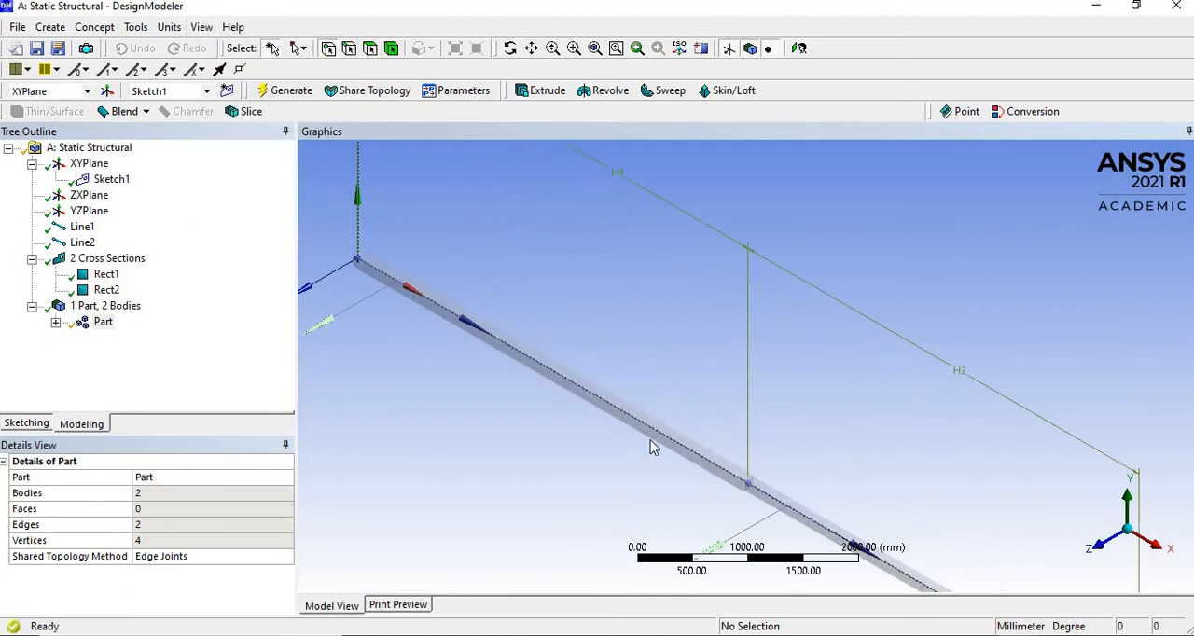
{"action": "middle_click_drag", "start_coordinate": [681, 436], "coordinate": [738, 333], "text": "ctrl"}
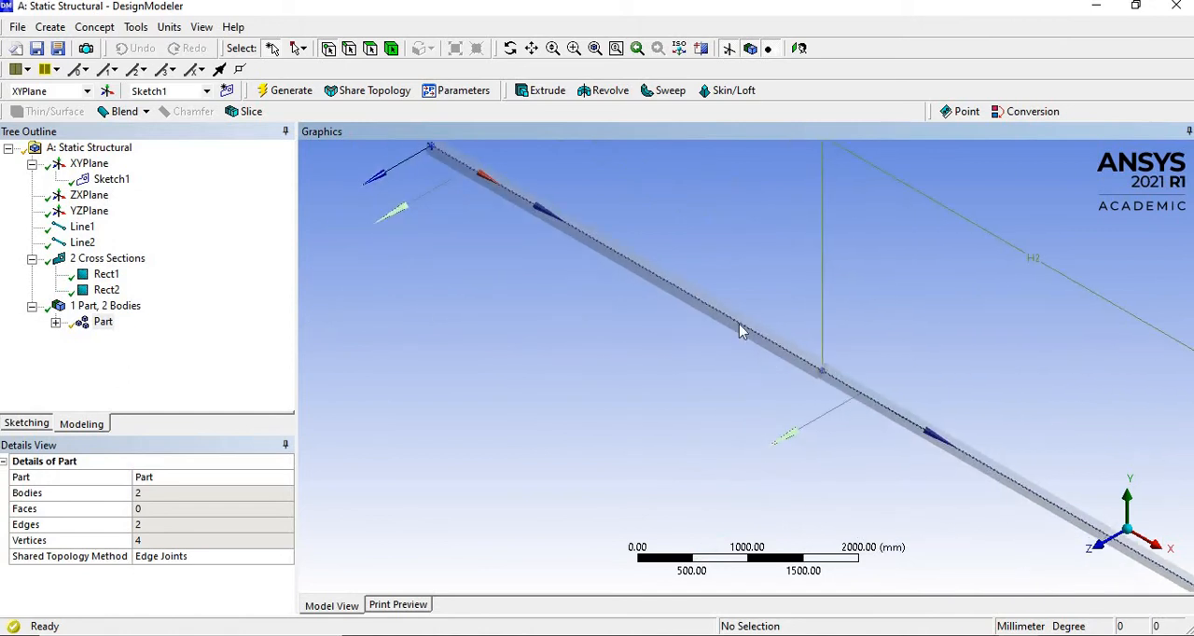
{"action": "scroll", "coordinate": [739, 332], "scroll_direction": "down", "scroll_amount": 2}
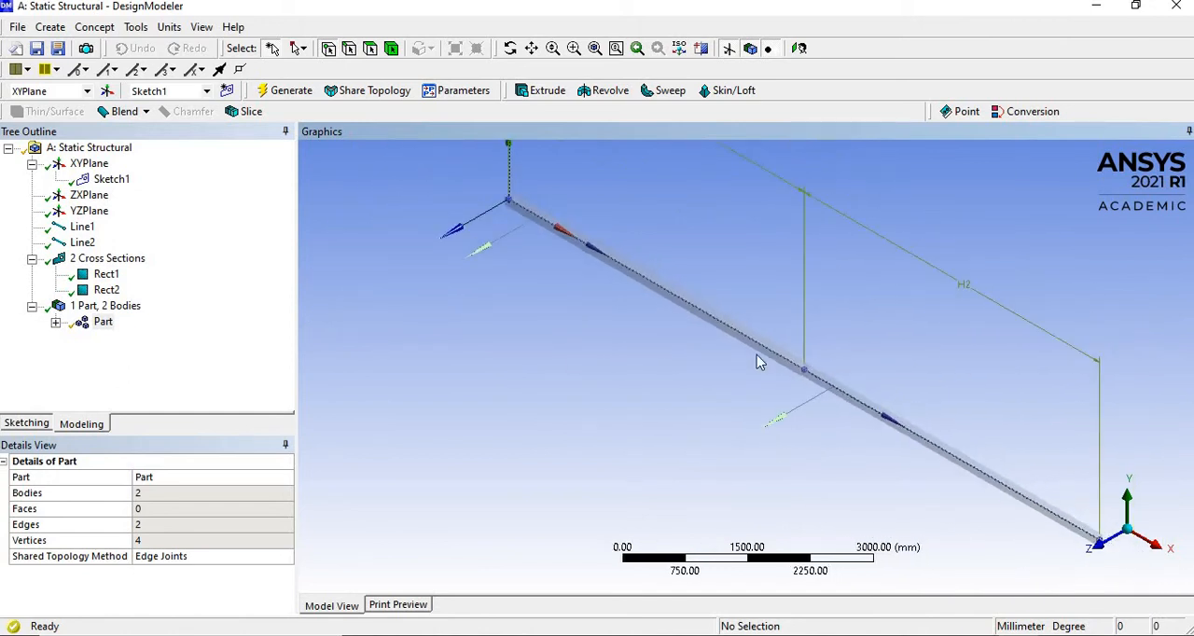
- Close DesignModeler, return to the Workbench project, and open the static structural system's Model in a maximized Mechanical window
{"action": "left_click", "coordinate": [17, 28]}
{"action": "left_click", "coordinate": [103, 339]}
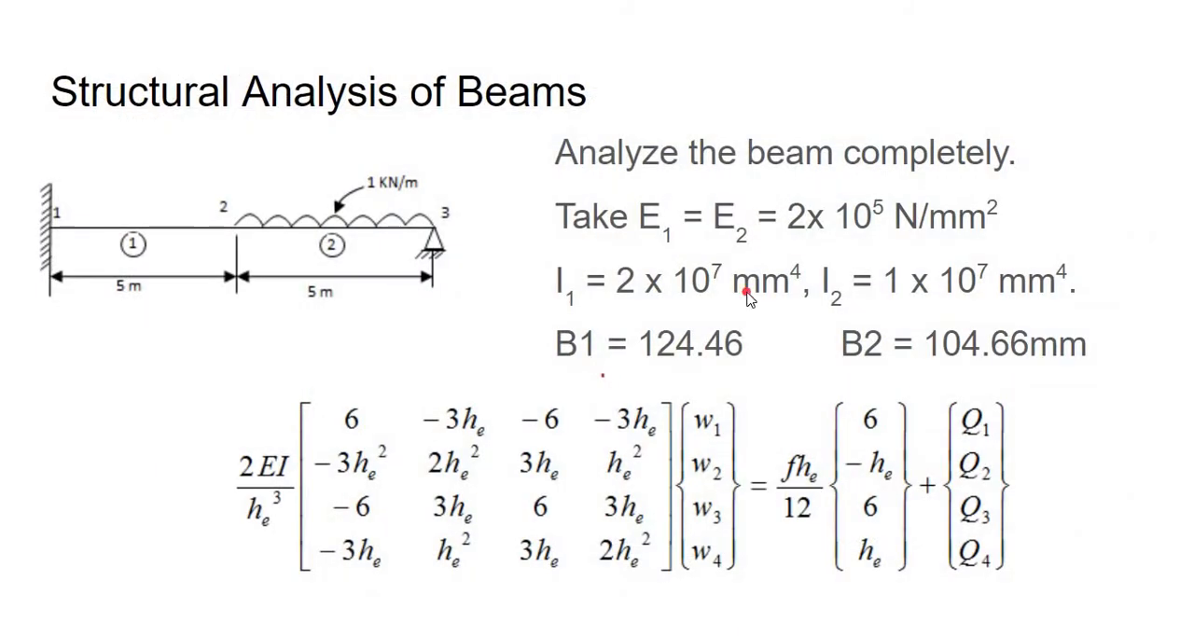
{"action": "key", "text": "alt+Tab"}
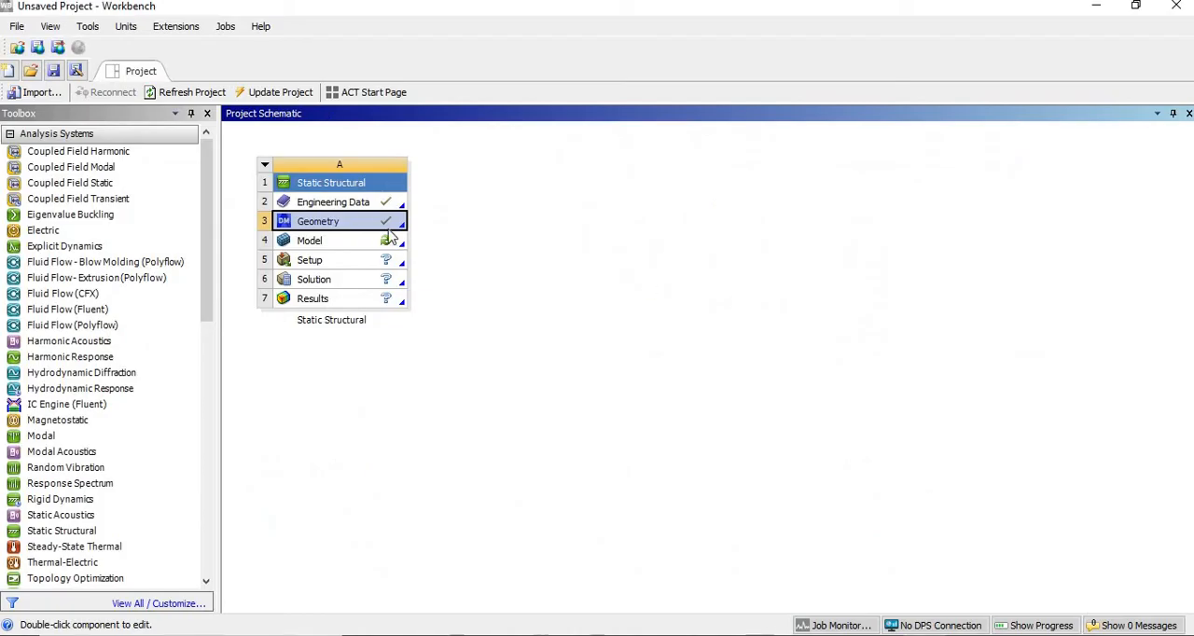
{"action": "double_click", "coordinate": [342, 244]}
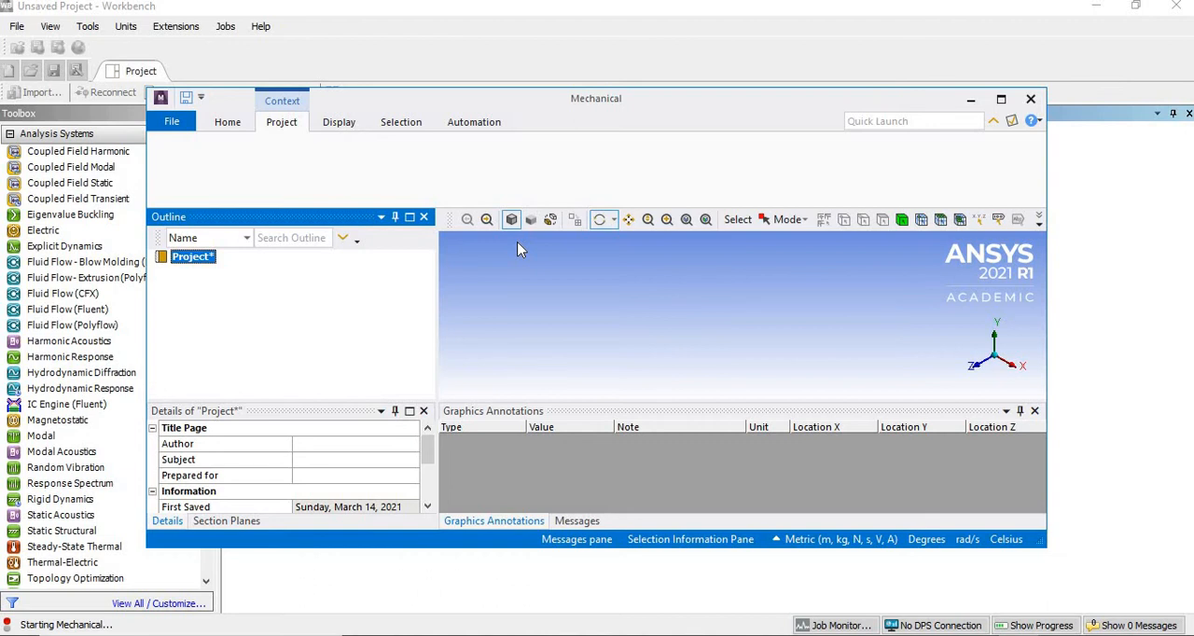
{"action": "left_click", "coordinate": [1000, 100]}
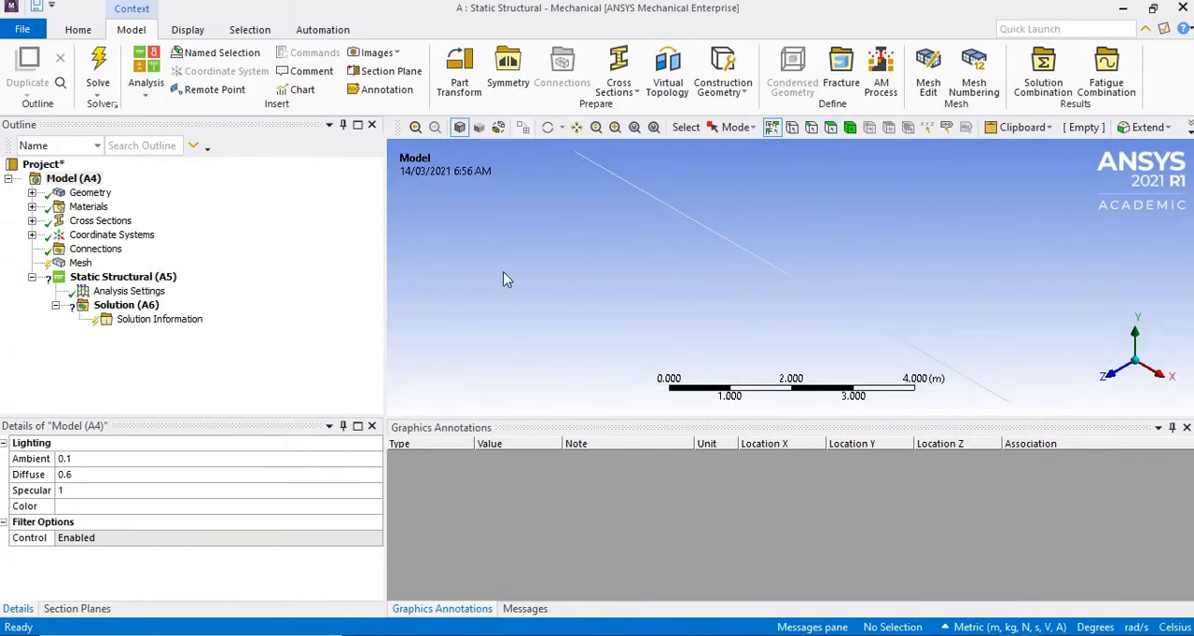
- Add a fixed support to the static structural analysis at the beam's start vertex at the origin
{"action": "left_click", "coordinate": [146, 279]}
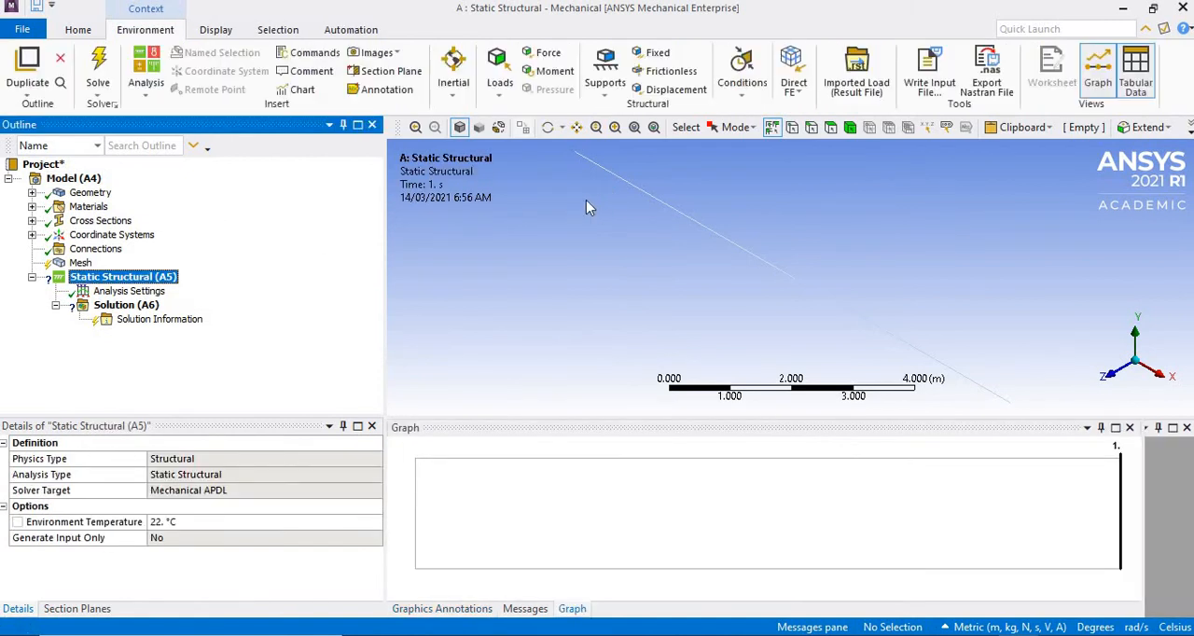
{"action": "left_click", "coordinate": [659, 53]}
{"action": "left_click", "coordinate": [791, 129]}
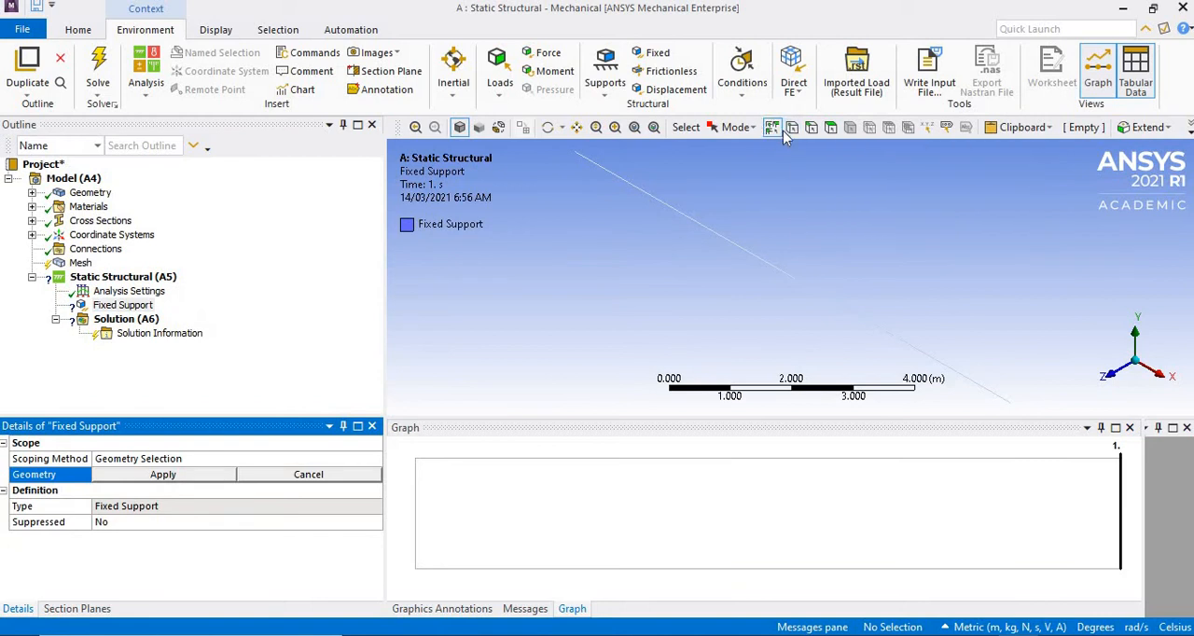
{"action": "left_click", "coordinate": [573, 153]}
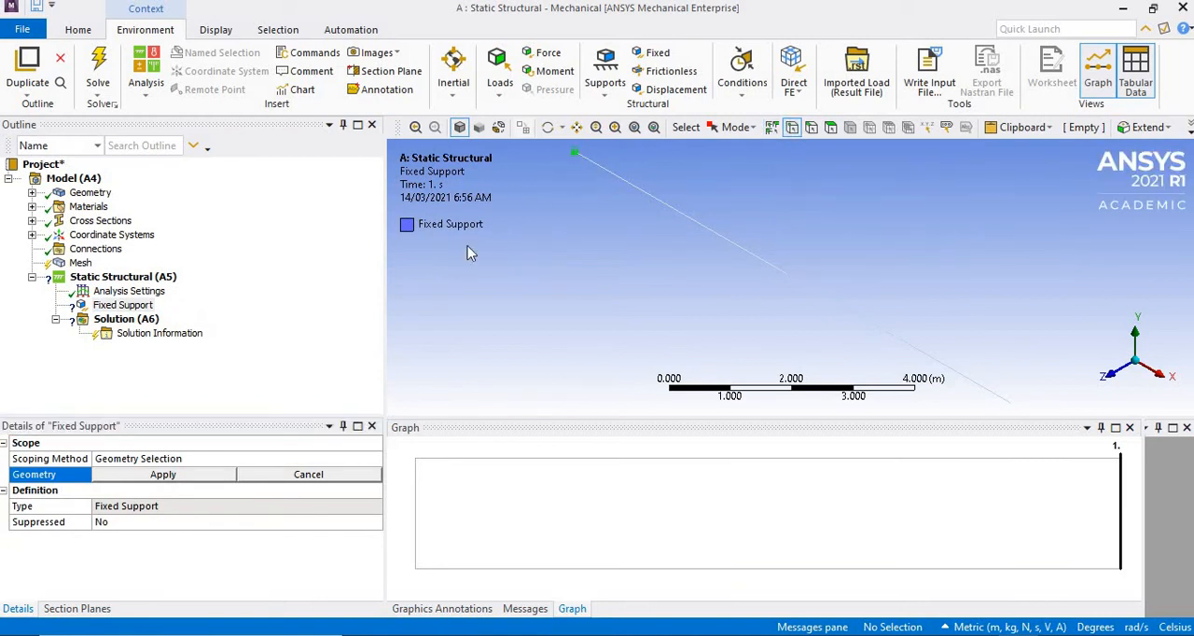
{"action": "left_click", "coordinate": [186, 477]}
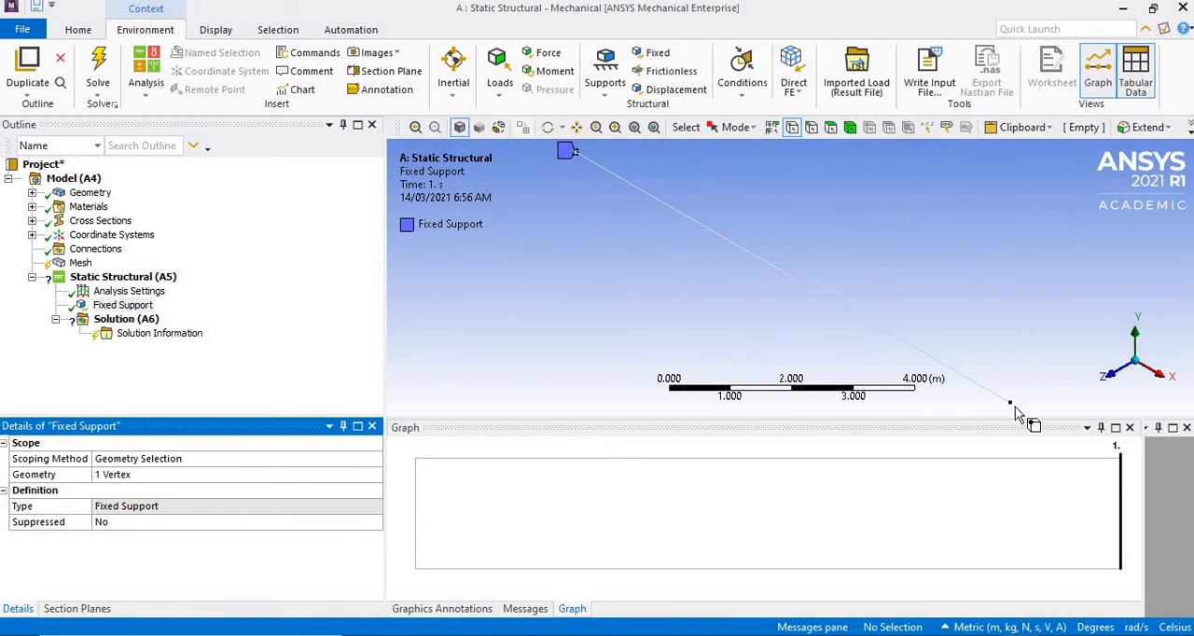
- Add a displacement support at the beam's far end vertex with X, Y and Z components set to 0 m
{"action": "left_click", "coordinate": [679, 93]}
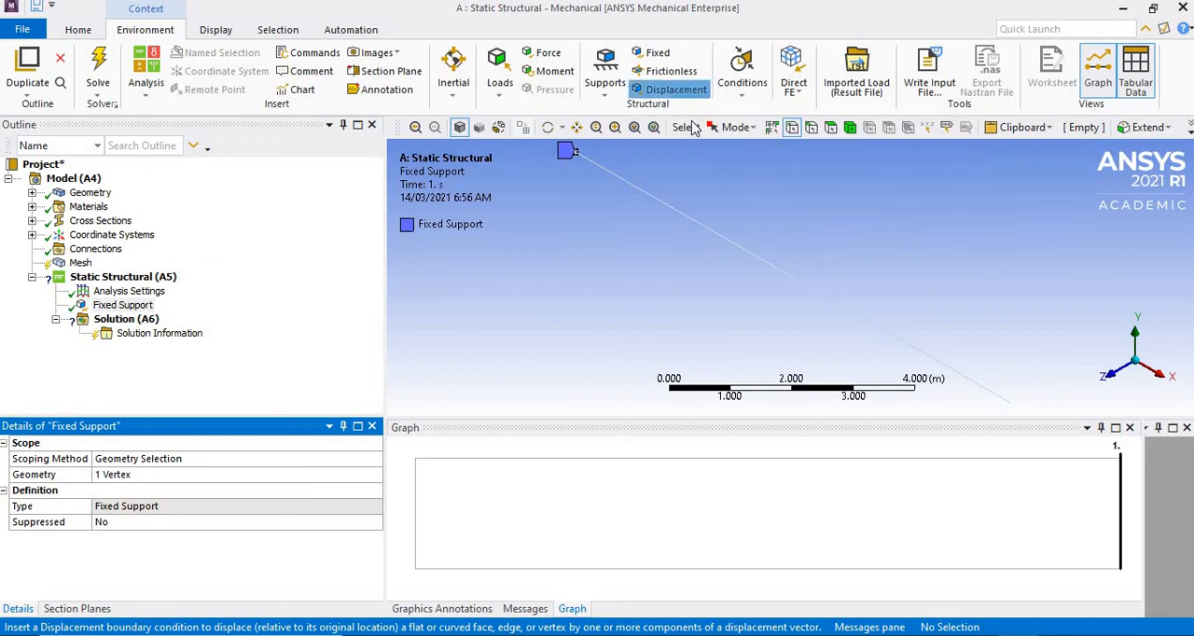
{"action": "left_click", "coordinate": [1010, 406]}
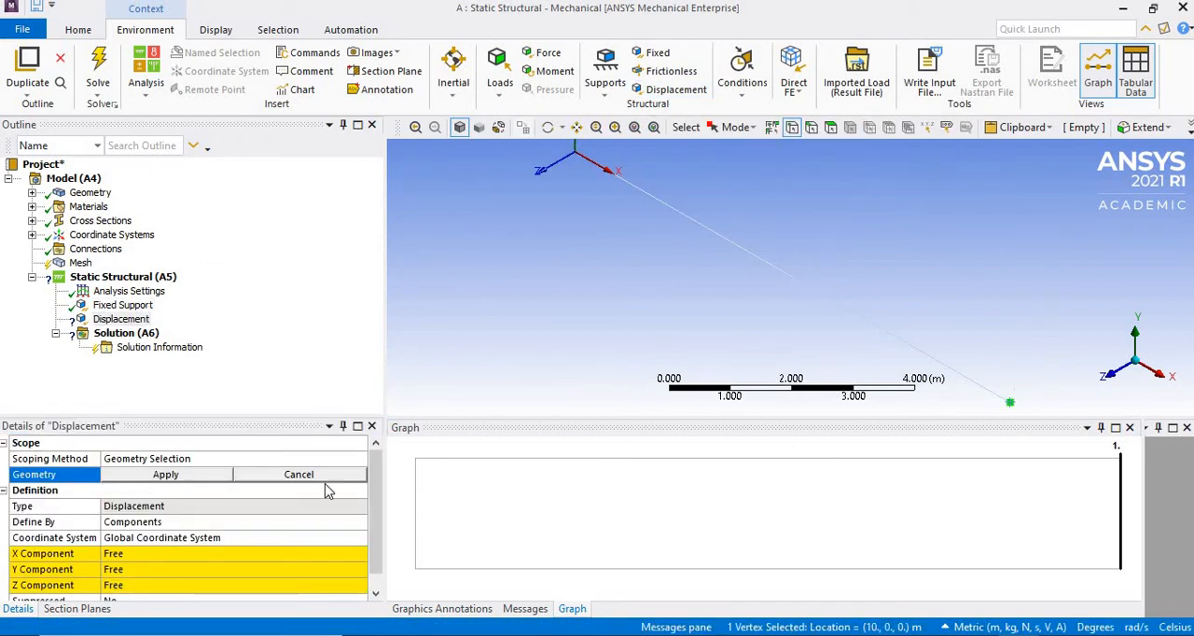
{"action": "left_click", "coordinate": [166, 474]}
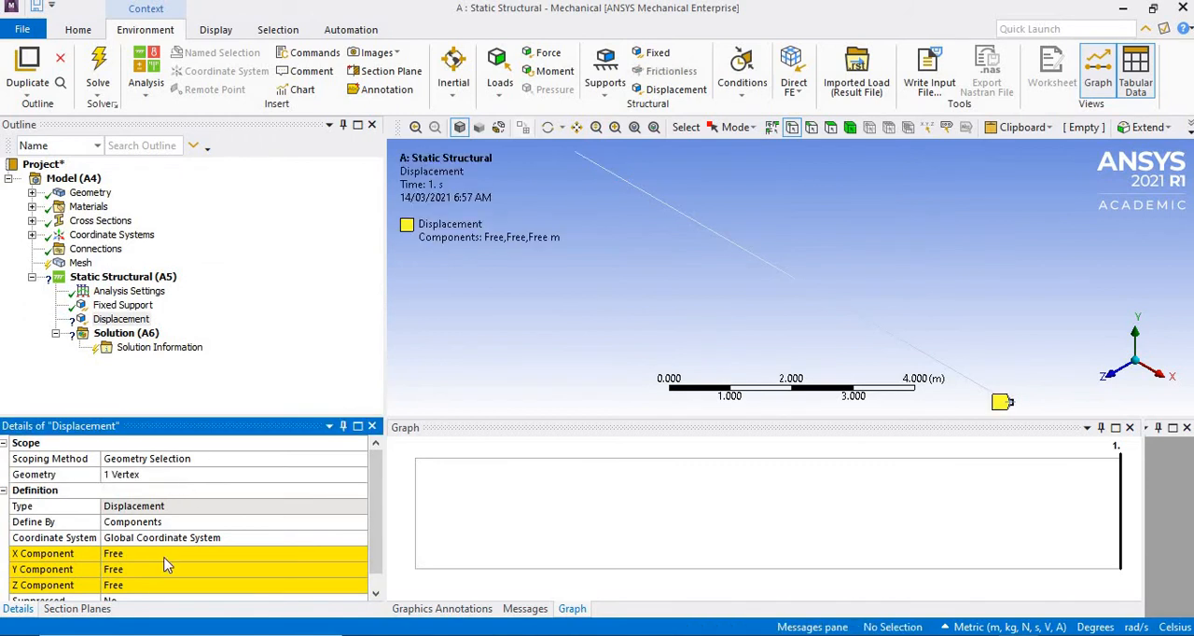
{"action": "left_click", "coordinate": [117, 554]}
{"action": "type", "text": "0"}
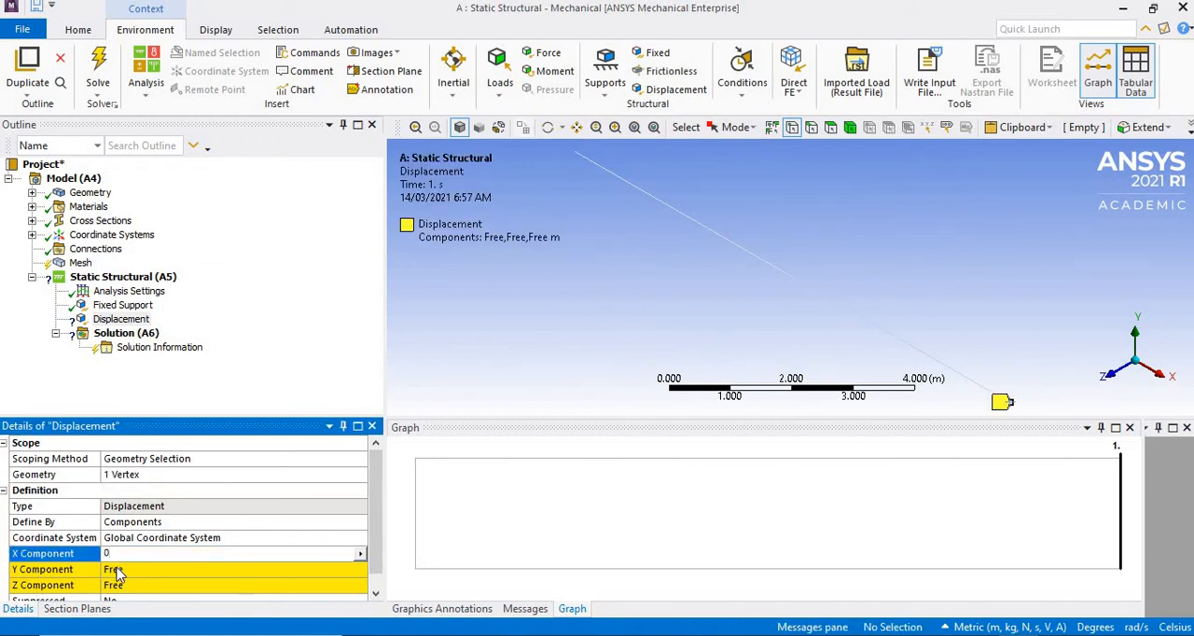
{"action": "left_click", "coordinate": [116, 569]}
{"action": "type", "text": "0"}
{"action": "left_click", "coordinate": [118, 585]}
{"action": "type", "text": "0"}
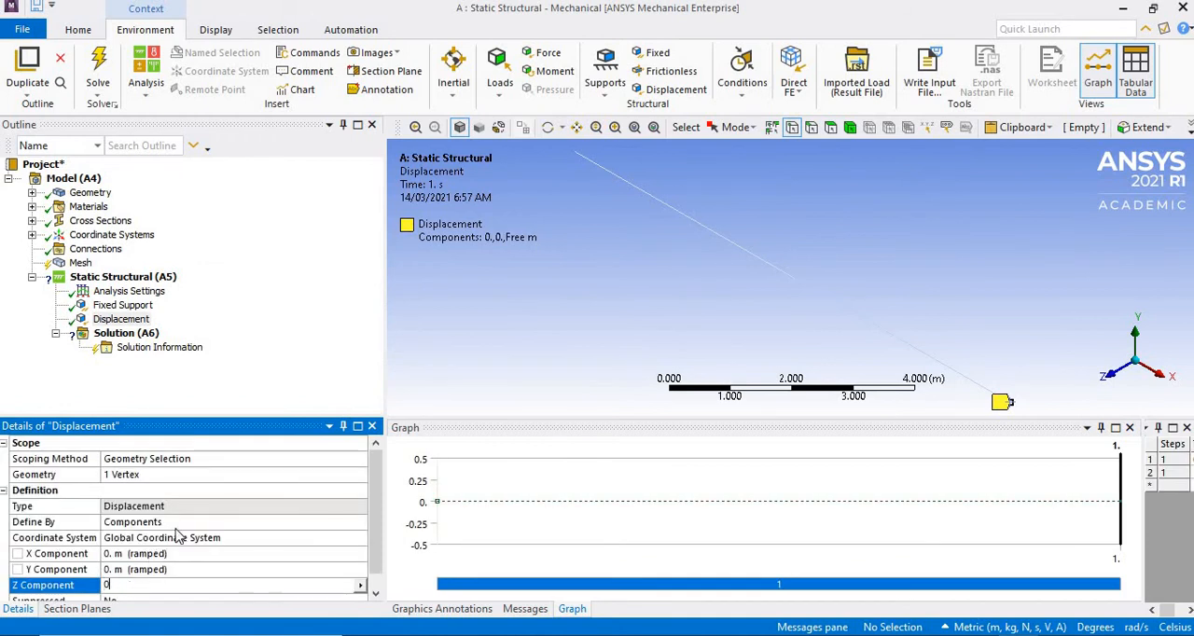
{"action": "key", "text": "Return"}
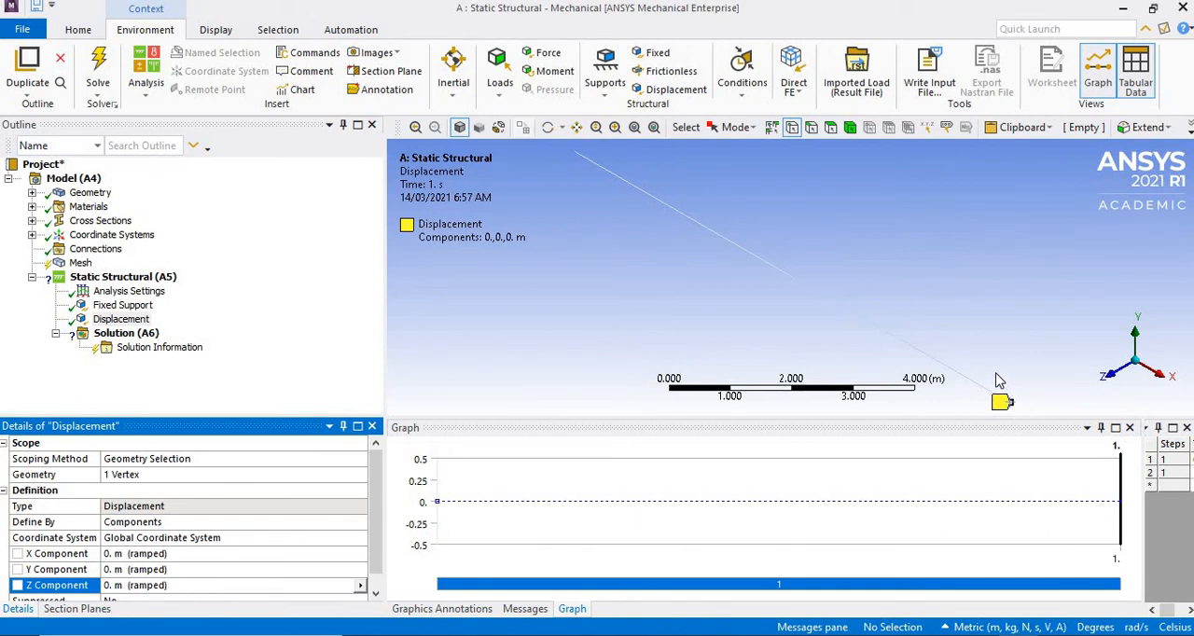
- Add a fixed rotation support at the beam's far end vertex and set Rotation Z to Free
{"action": "left_click", "coordinate": [606, 84]}
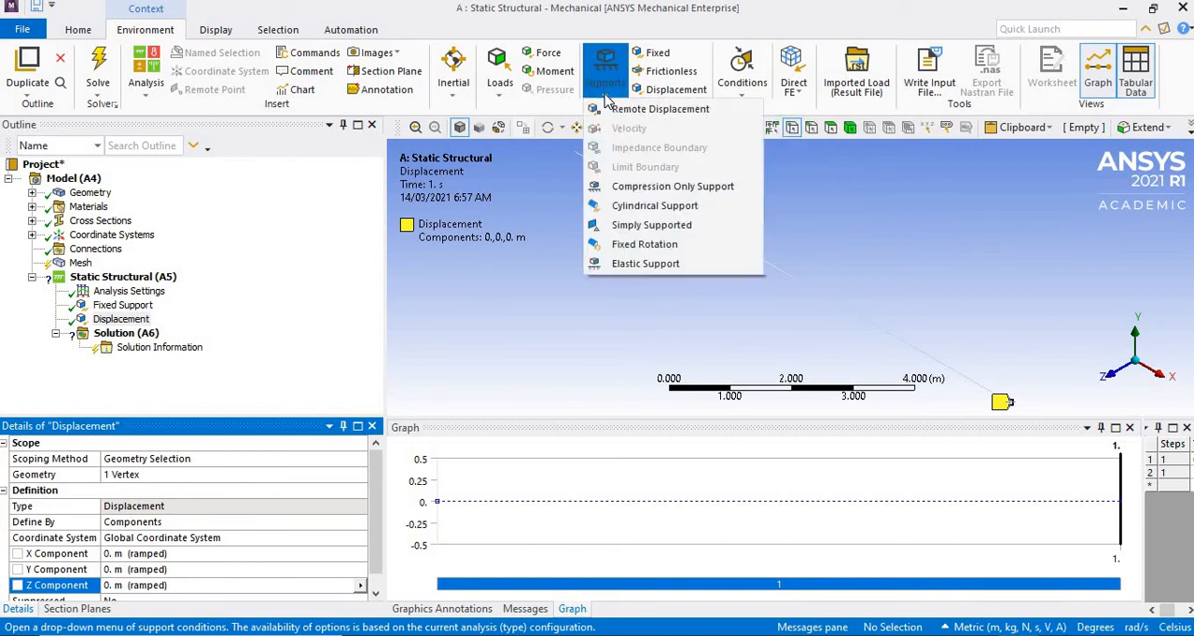
{"action": "left_click", "coordinate": [653, 245]}
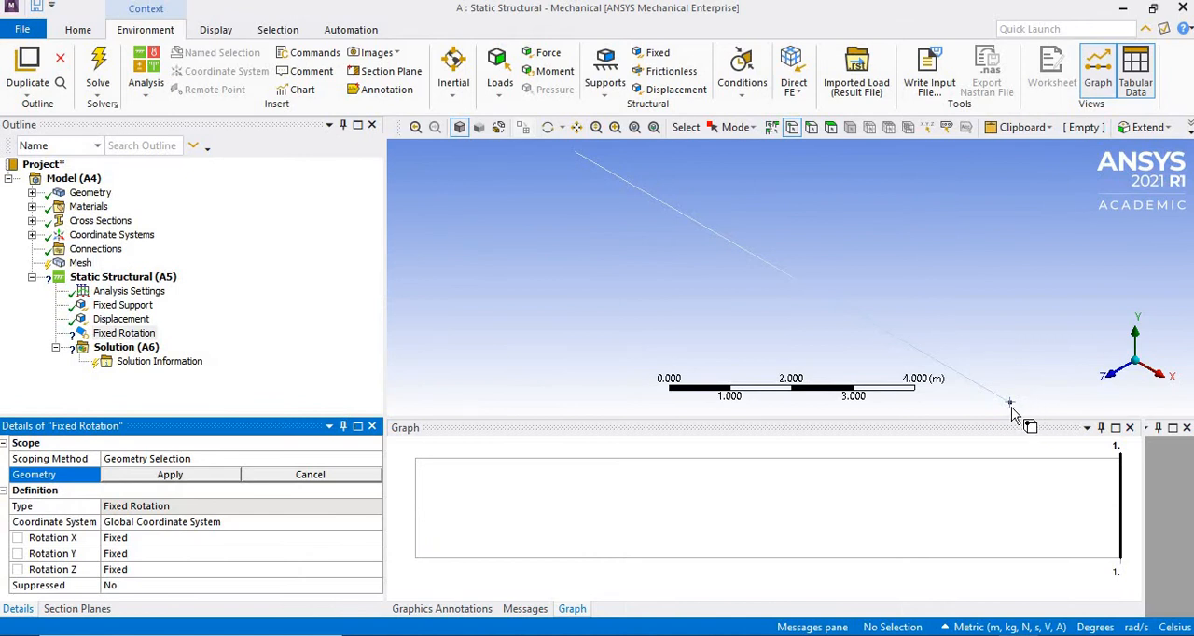
{"action": "left_click", "coordinate": [1024, 420]}
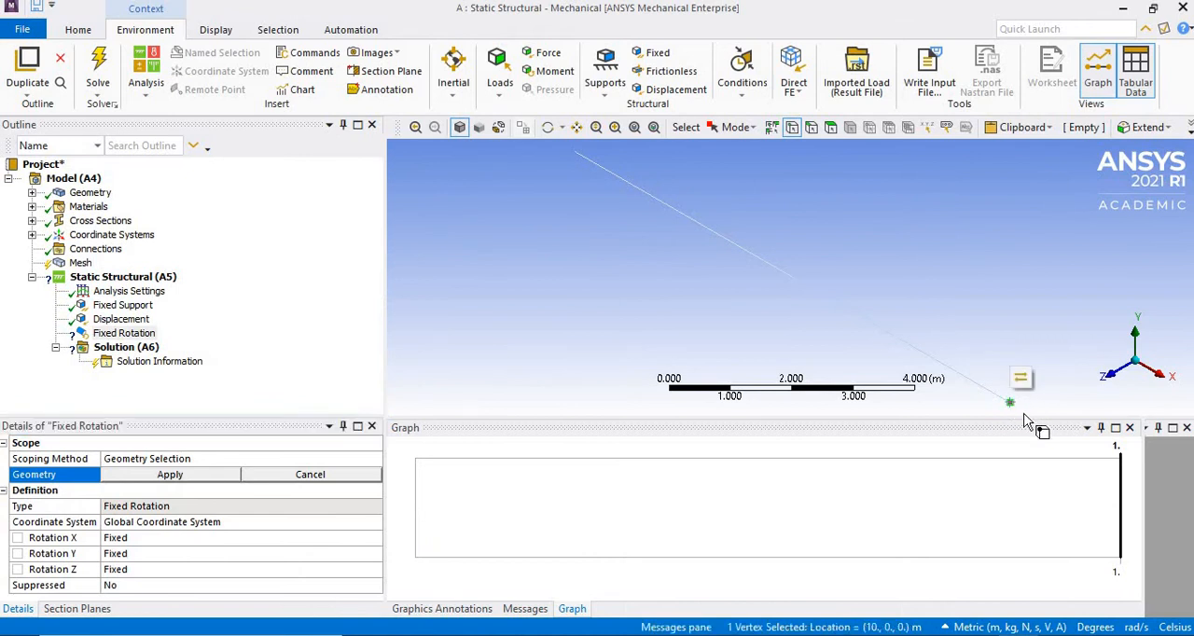
{"action": "left_click", "coordinate": [165, 475]}
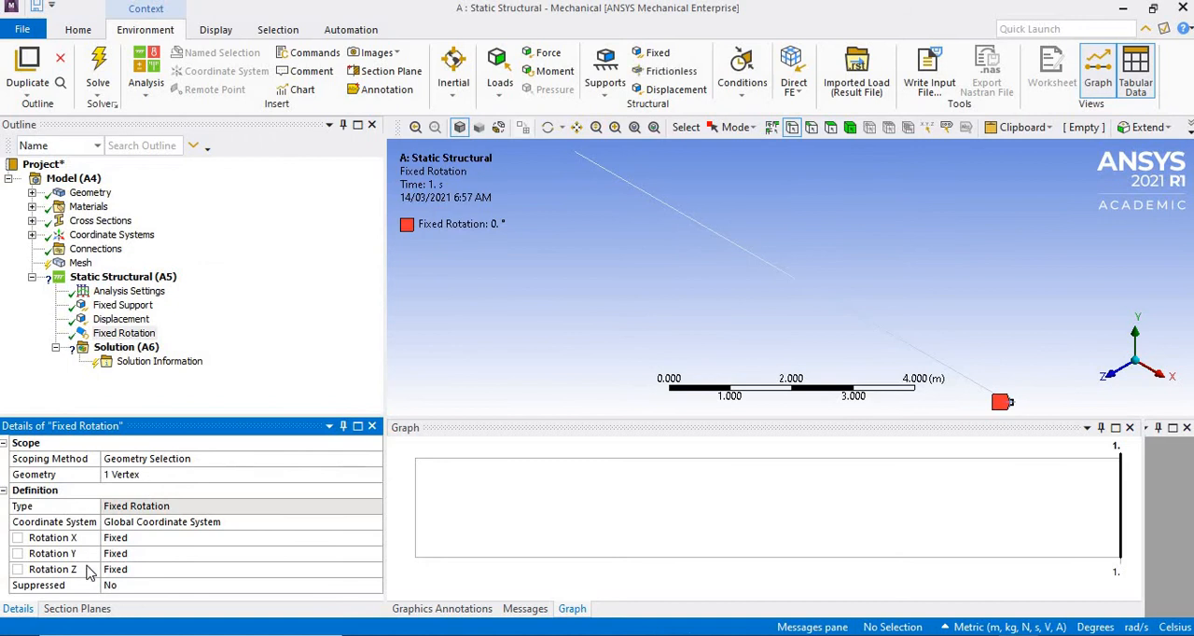
{"action": "left_click", "coordinate": [193, 570]}
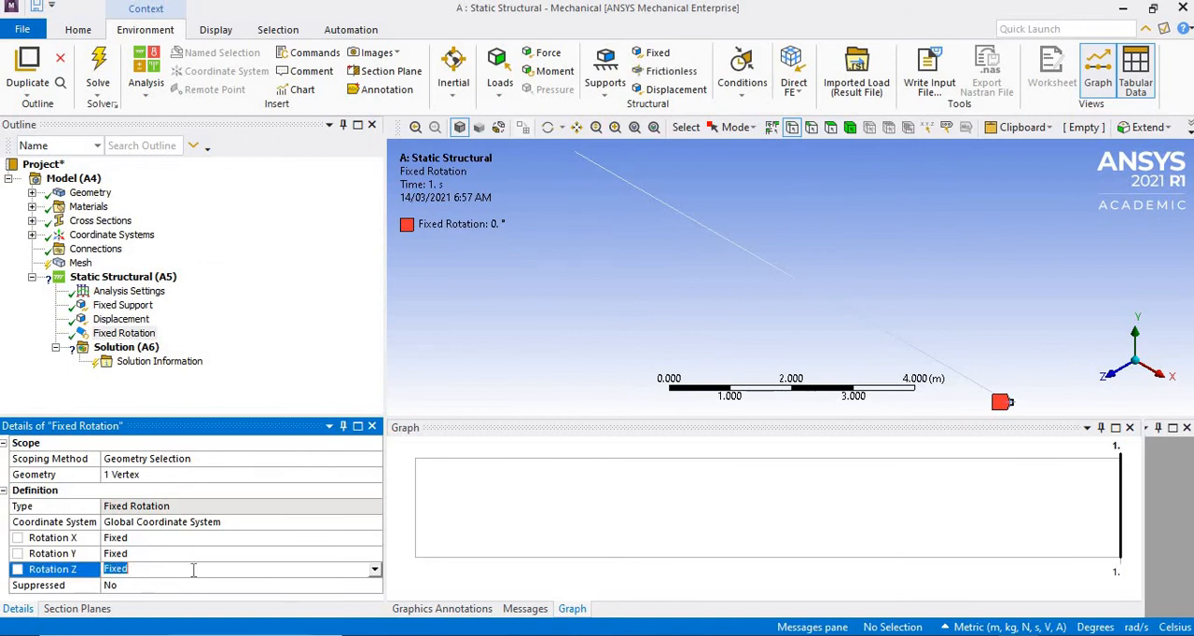
{"action": "left_click", "coordinate": [374, 570]}
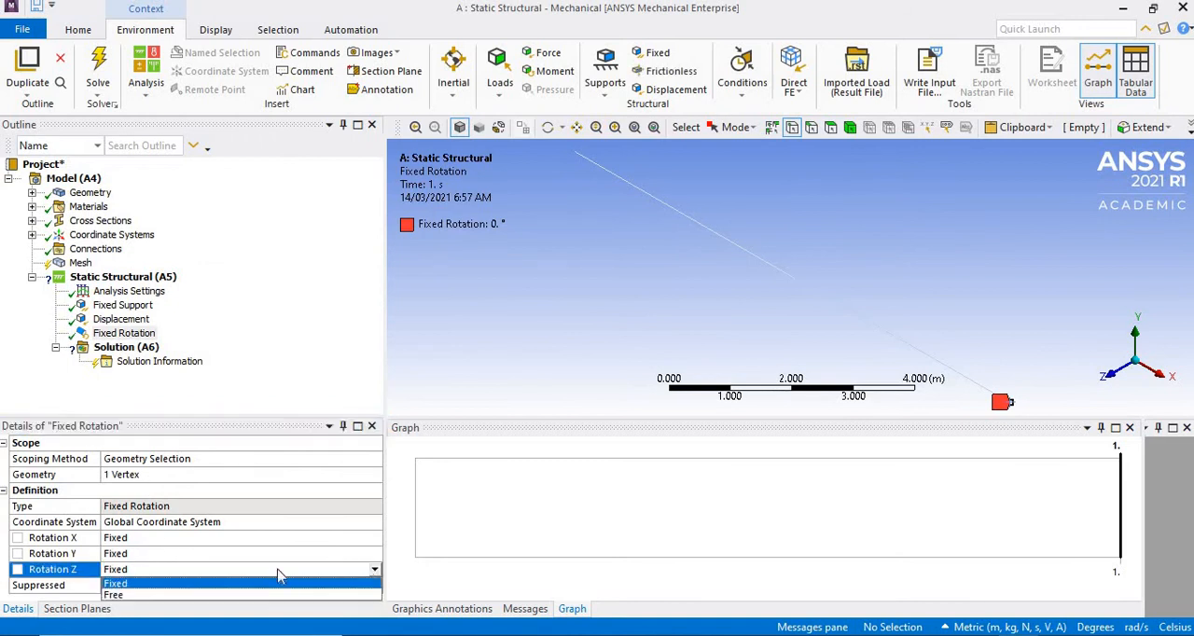
{"action": "left_click", "coordinate": [116, 595]}
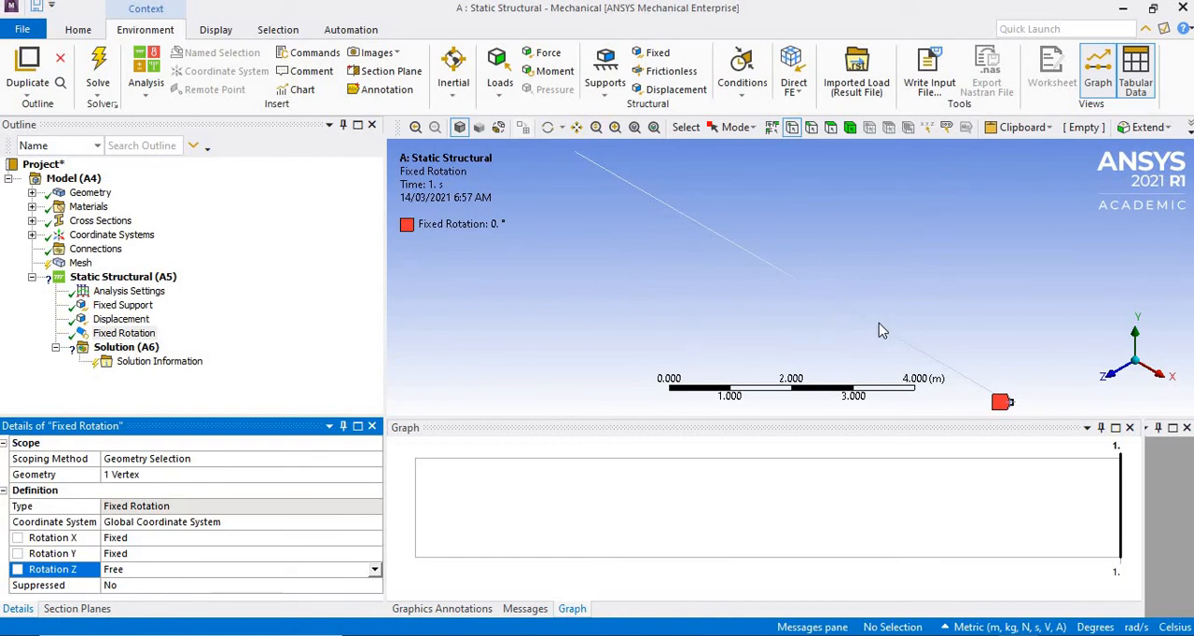
- Insert a line pressure load and scope it to the second beam segment, between the midpoint and the far end
{"action": "left_click", "coordinate": [497, 89]}
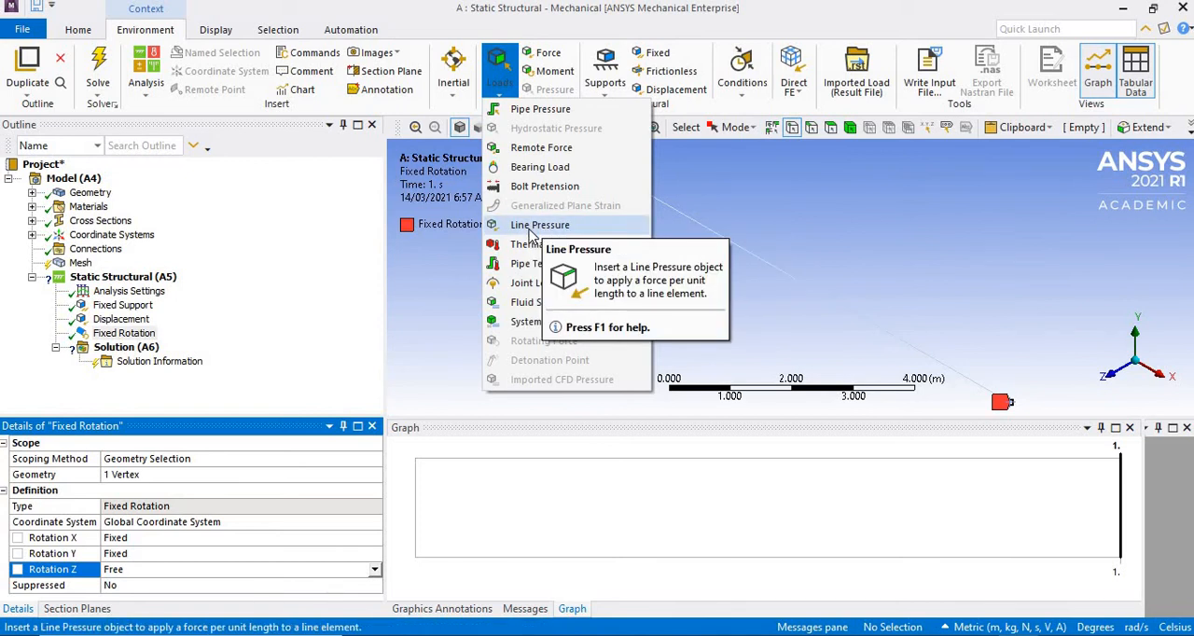
{"action": "left_click", "coordinate": [530, 229]}
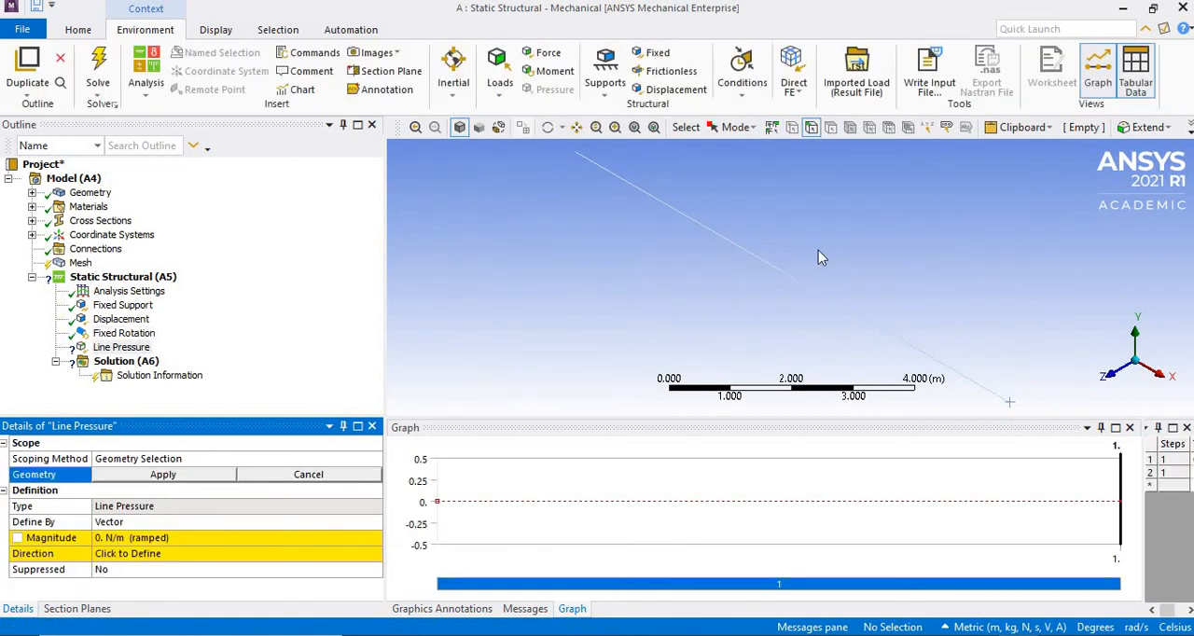
{"action": "left_click", "coordinate": [887, 333]}
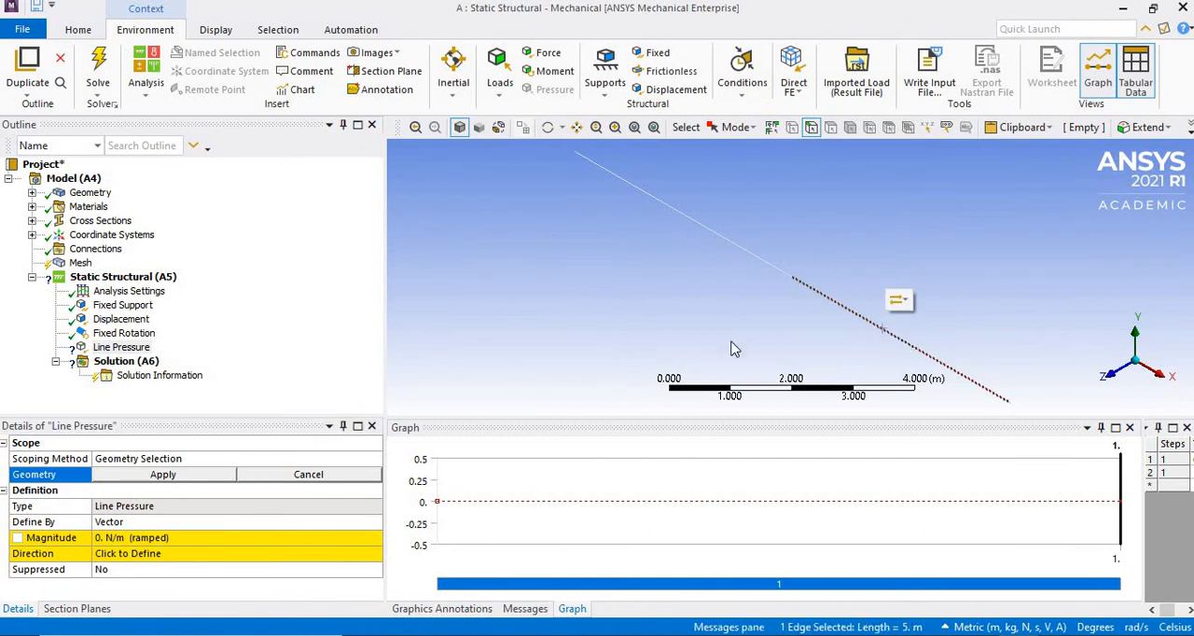
{"action": "left_click", "coordinate": [163, 474]}
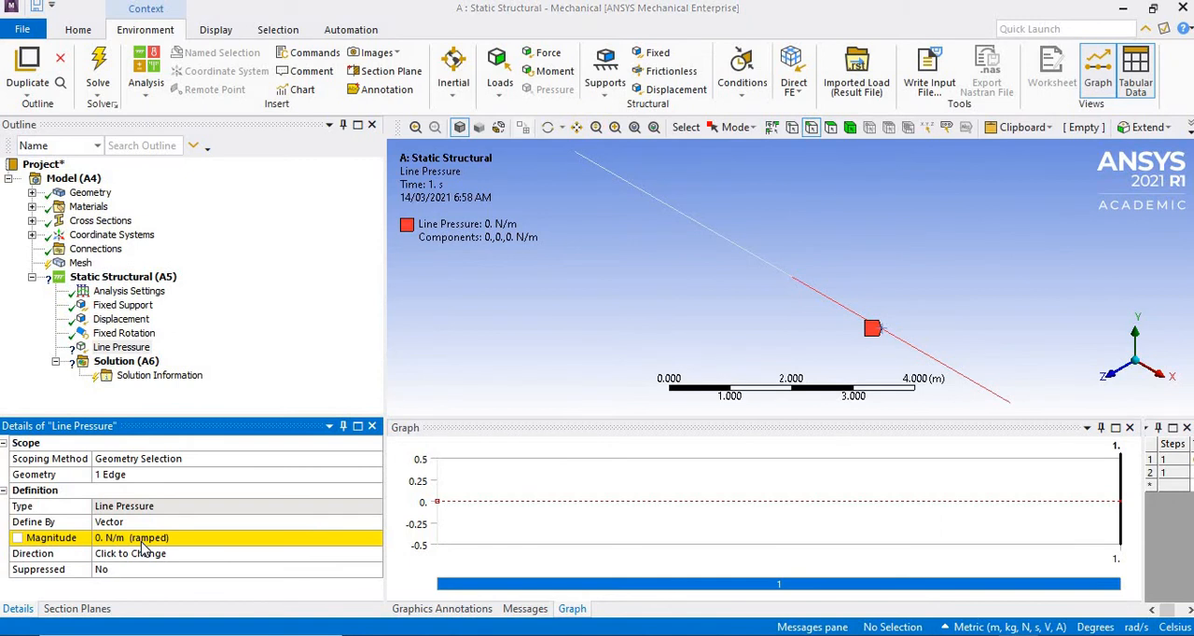
- Check the distributed load in the beam problem slide, and define the line pressure by components with a Y component of -1000 N/m
{"action": "key", "text": "alt+Tab"}
{"action": "key", "text": "alt+Tab"}
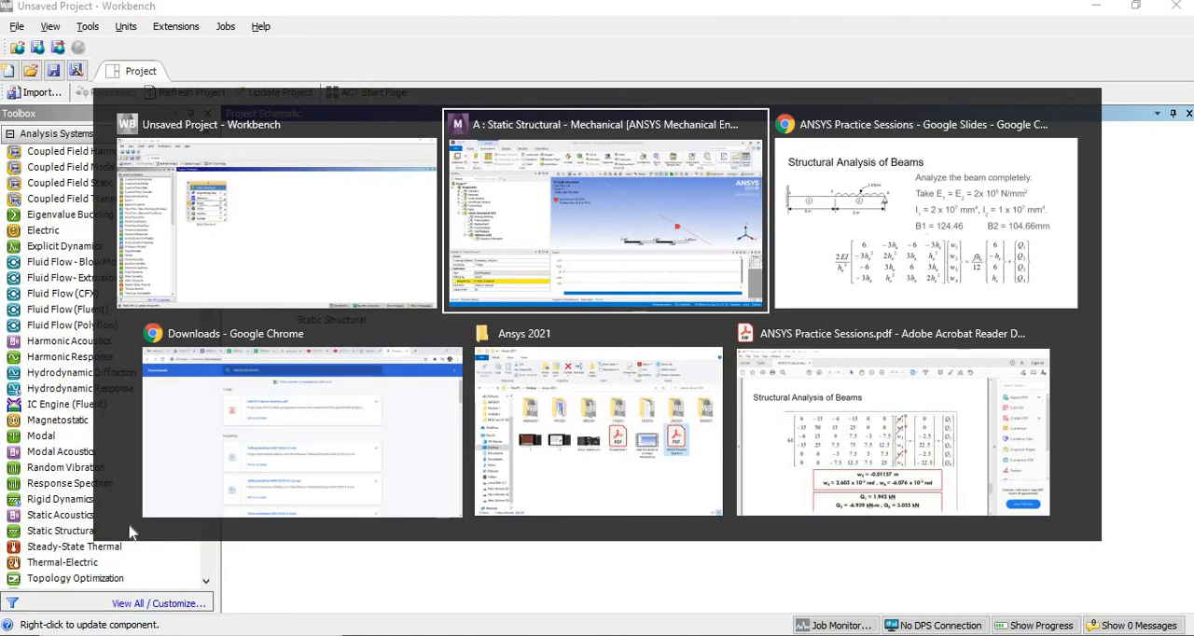
{"action": "key", "text": "alt+Tab"}
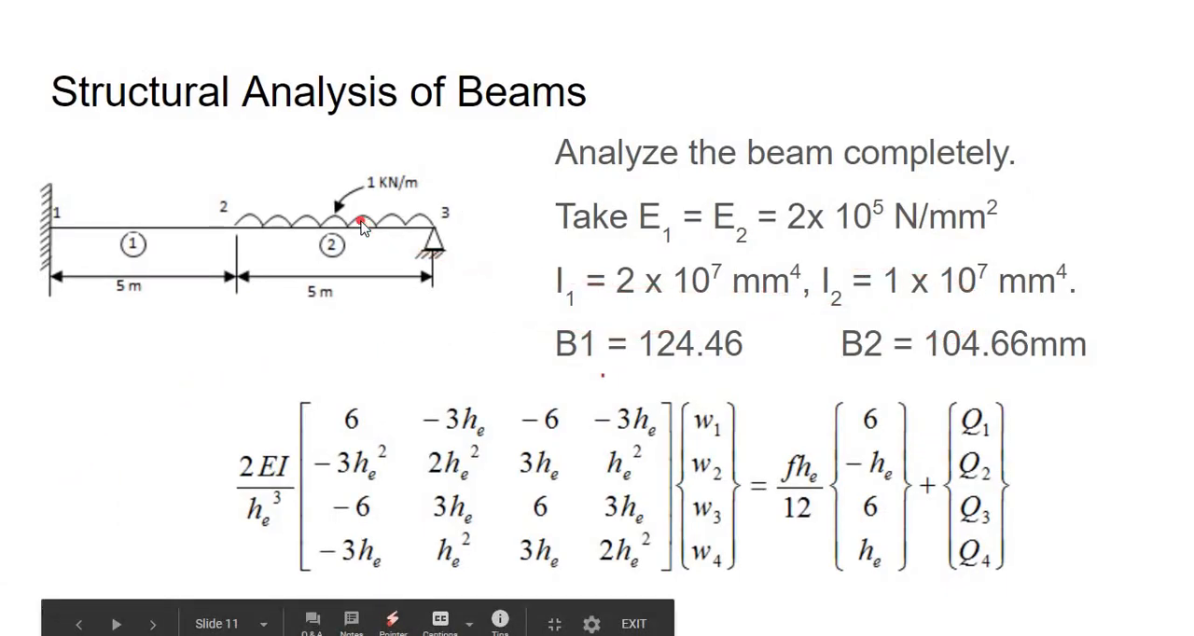
{"action": "key", "text": "alt+Tab"}
{"action": "key", "text": "alt+Tab"}
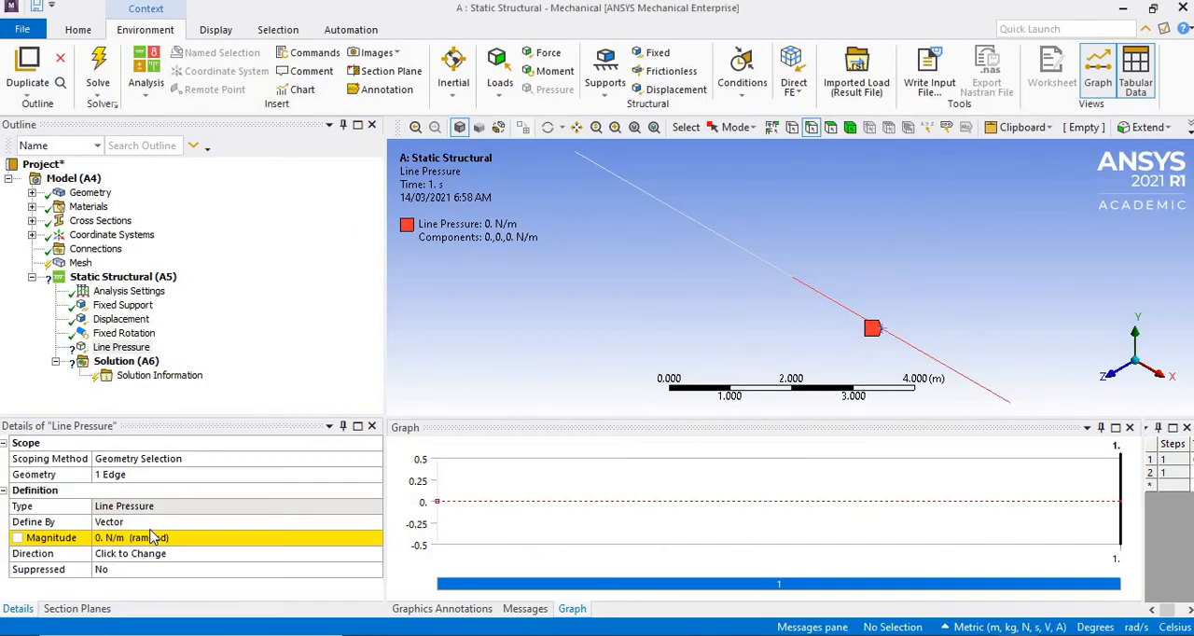
{"action": "left_click", "coordinate": [205, 522]}
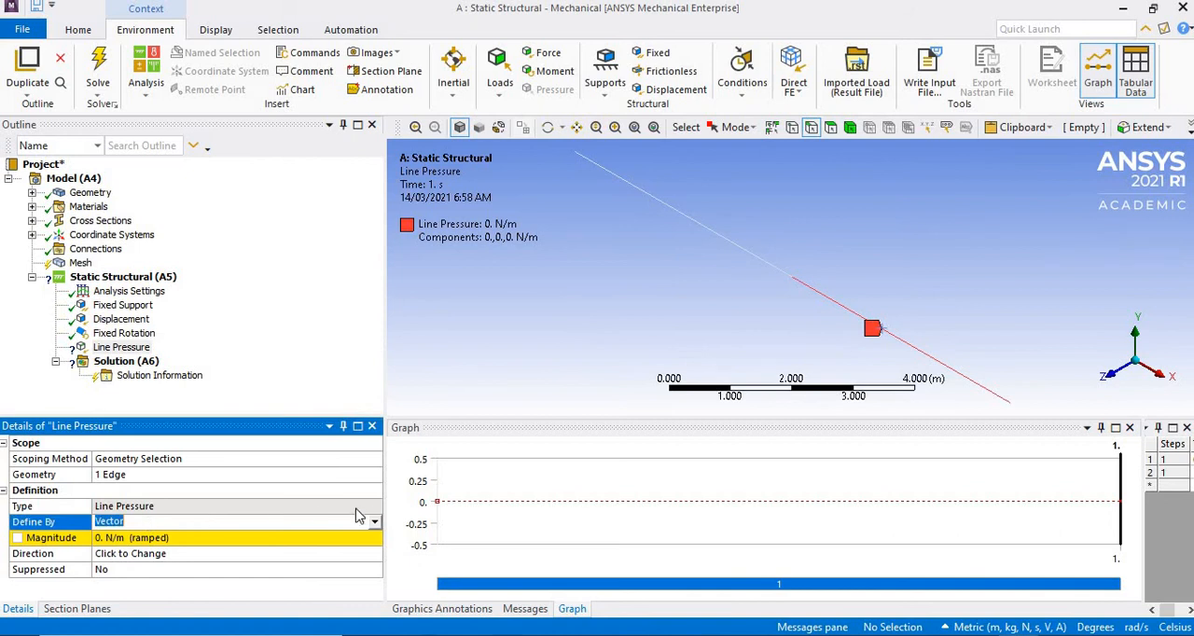
{"action": "left_click", "coordinate": [210, 523]}
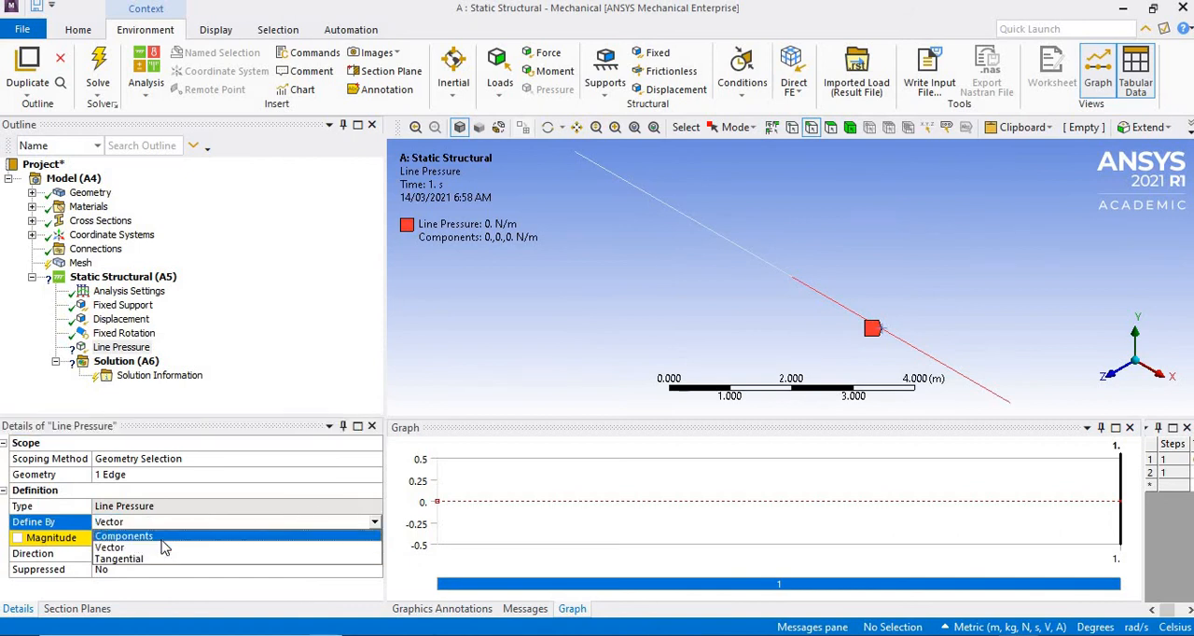
{"action": "left_click", "coordinate": [167, 536]}
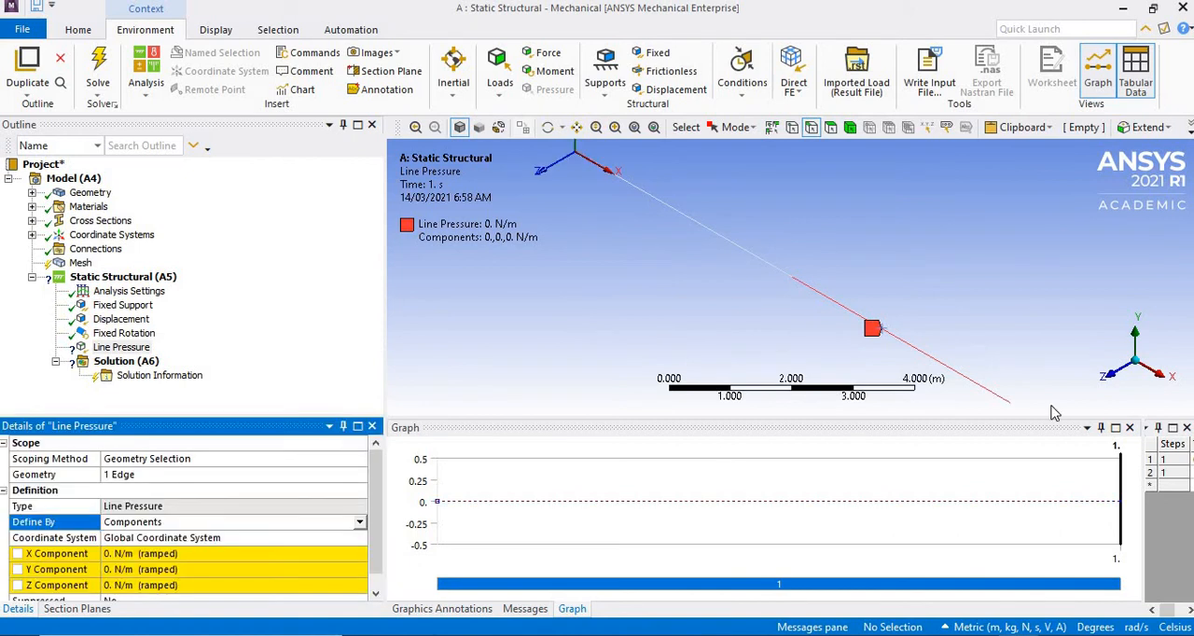
{"action": "left_click", "coordinate": [185, 571]}
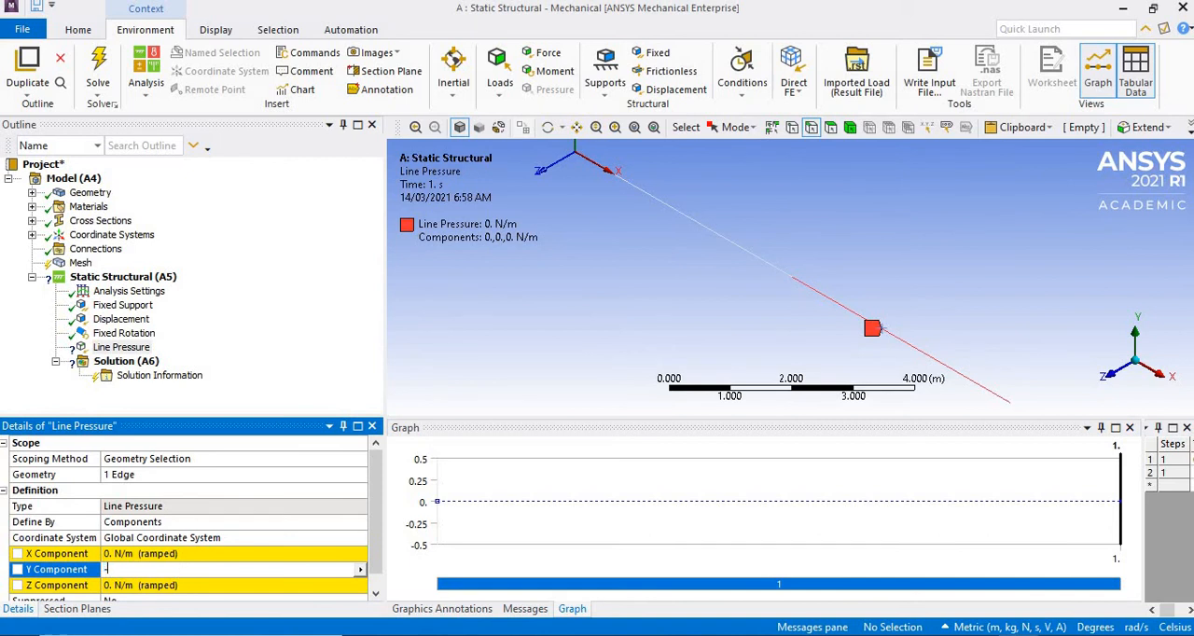
{"action": "type", "text": "-1e3"}
{"action": "key", "text": "Return"}
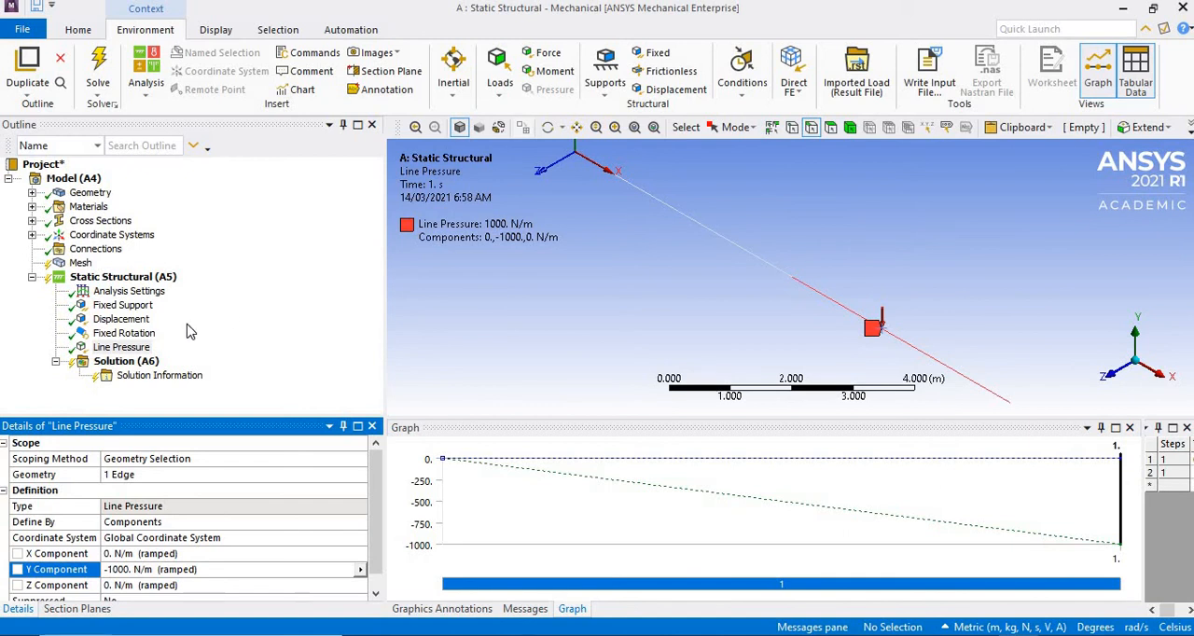
- Add a Total Deformation result to the static structural solution
{"action": "right_click", "coordinate": [132, 361]}
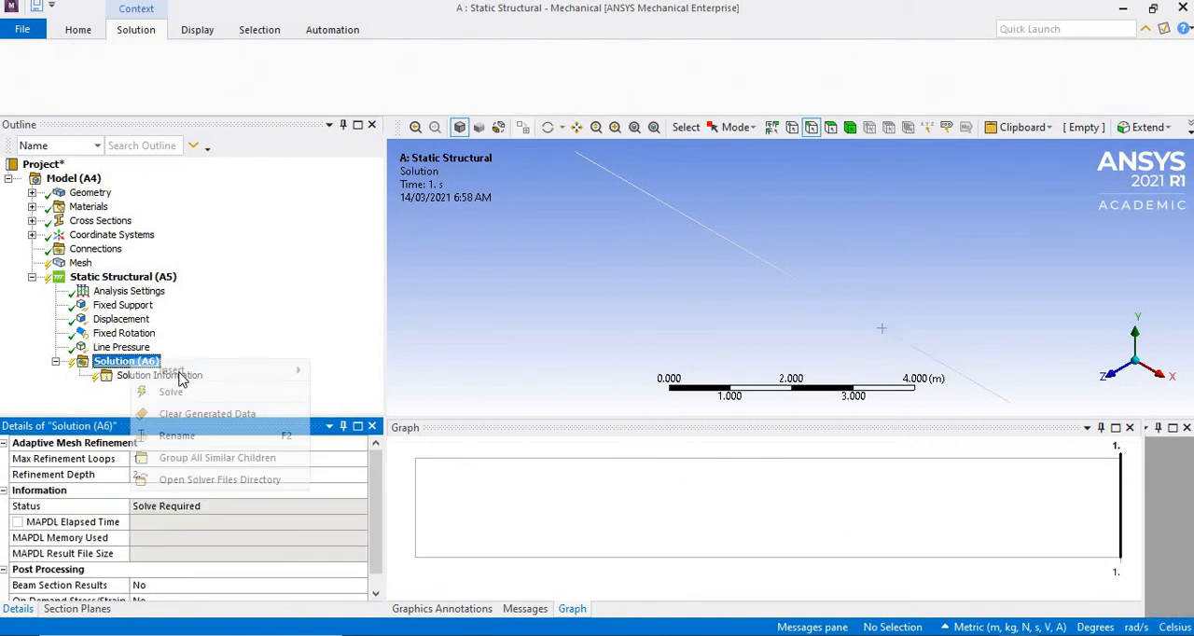
{"action": "mouse_move", "coordinate": [386, 372]}
{"action": "left_click", "coordinate": [498, 372]}
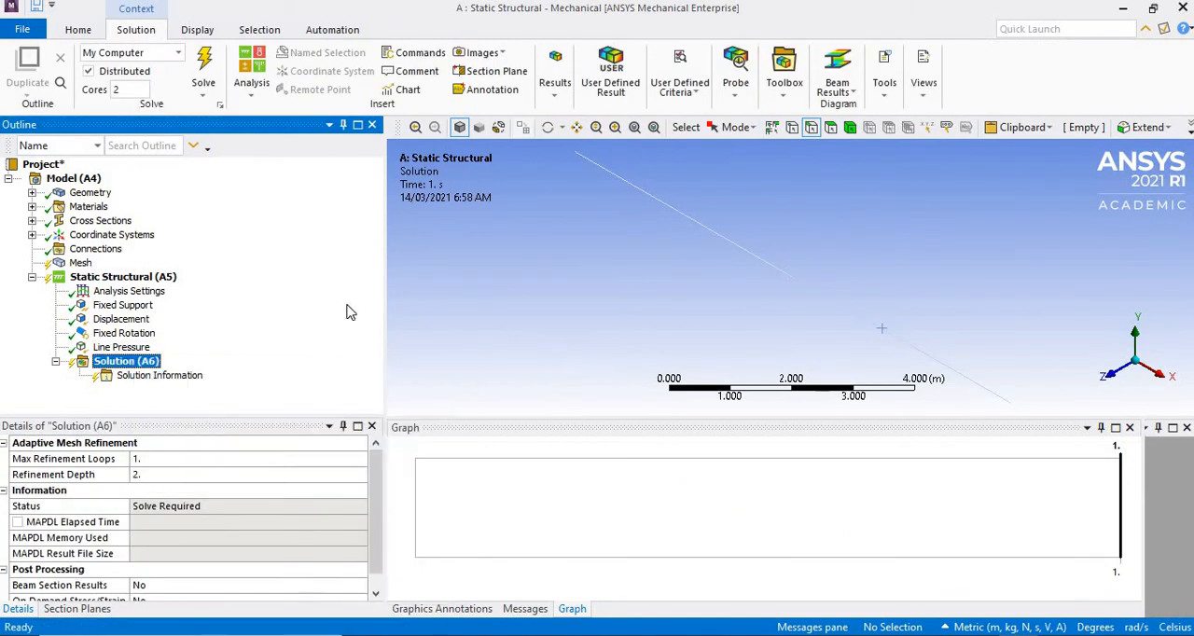
- Add a Total Shear Force beam result for all line bodies to the solution
{"action": "left_click", "coordinate": [126, 361]}
{"action": "right_click", "coordinate": [135, 361]}
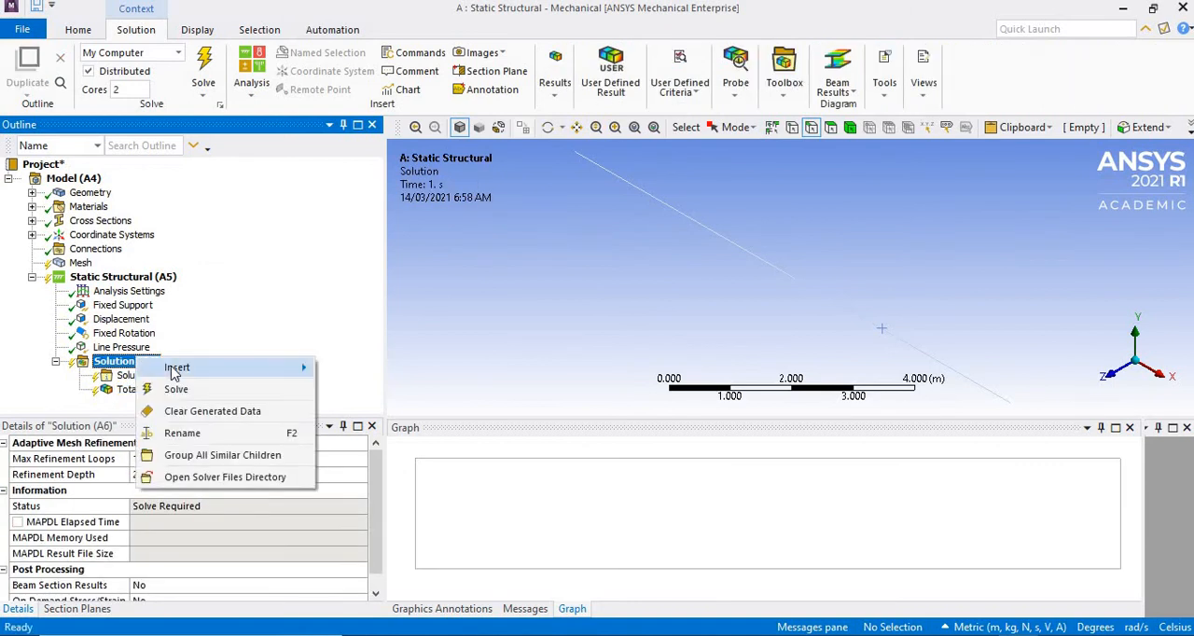
{"action": "mouse_move", "coordinate": [176, 371]}
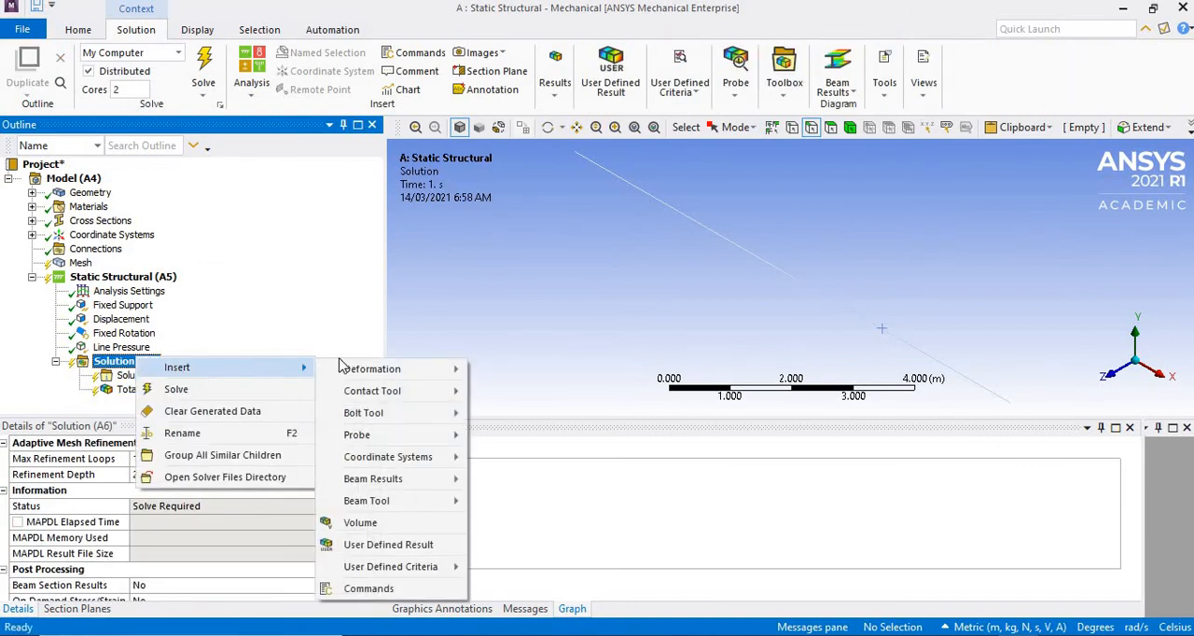
{"action": "mouse_move", "coordinate": [401, 483]}
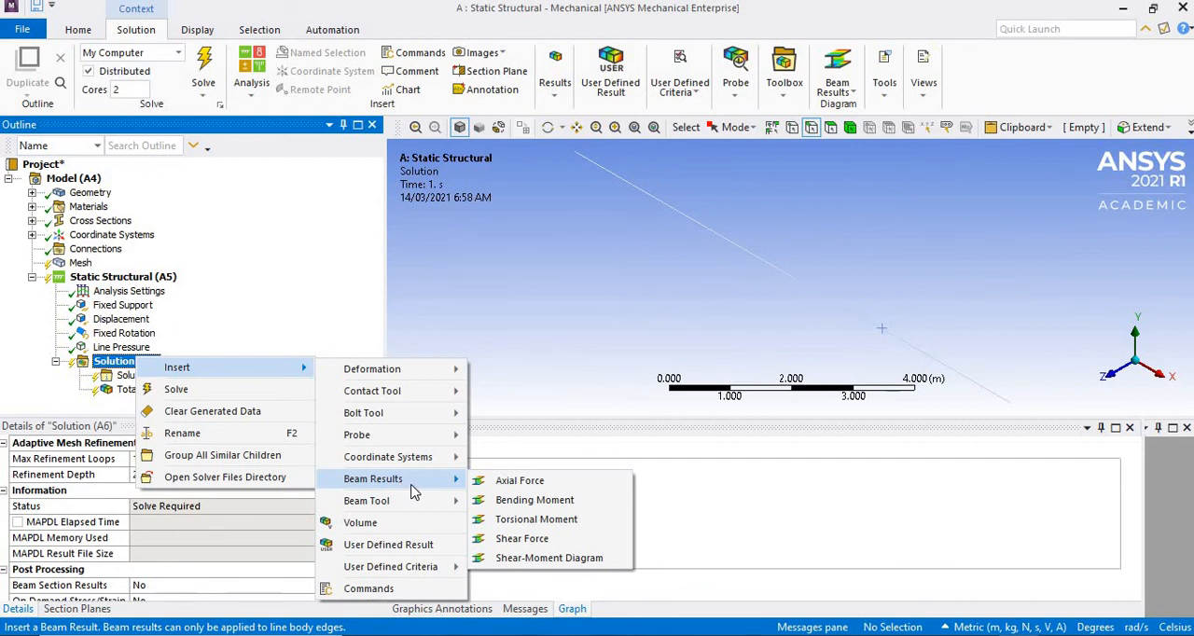
{"action": "left_click", "coordinate": [522, 538]}
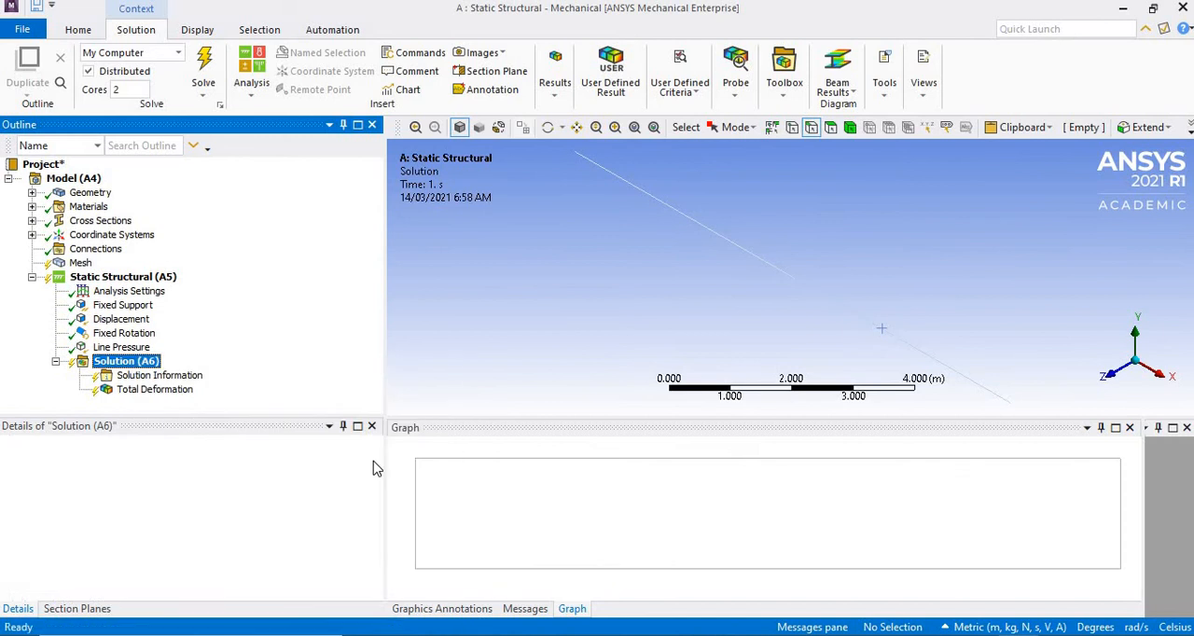
- Add a Total Bending Moment beam result for all line bodies to the solution
{"action": "right_click", "coordinate": [149, 364]}
{"action": "mouse_move", "coordinate": [214, 376]}
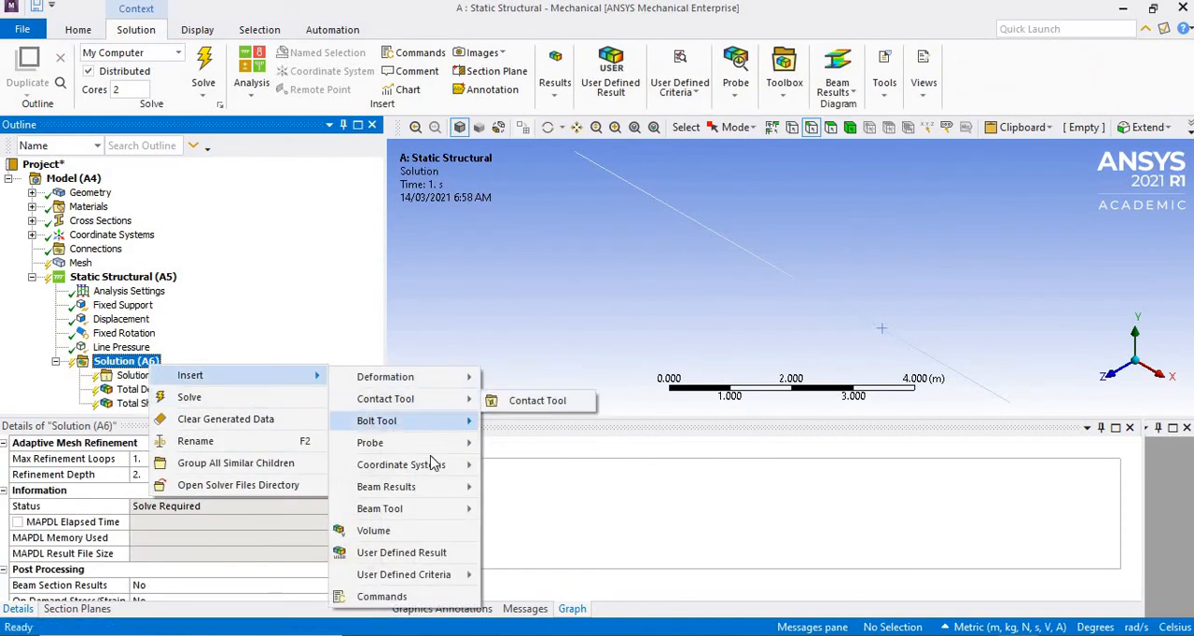
{"action": "mouse_move", "coordinate": [439, 489]}
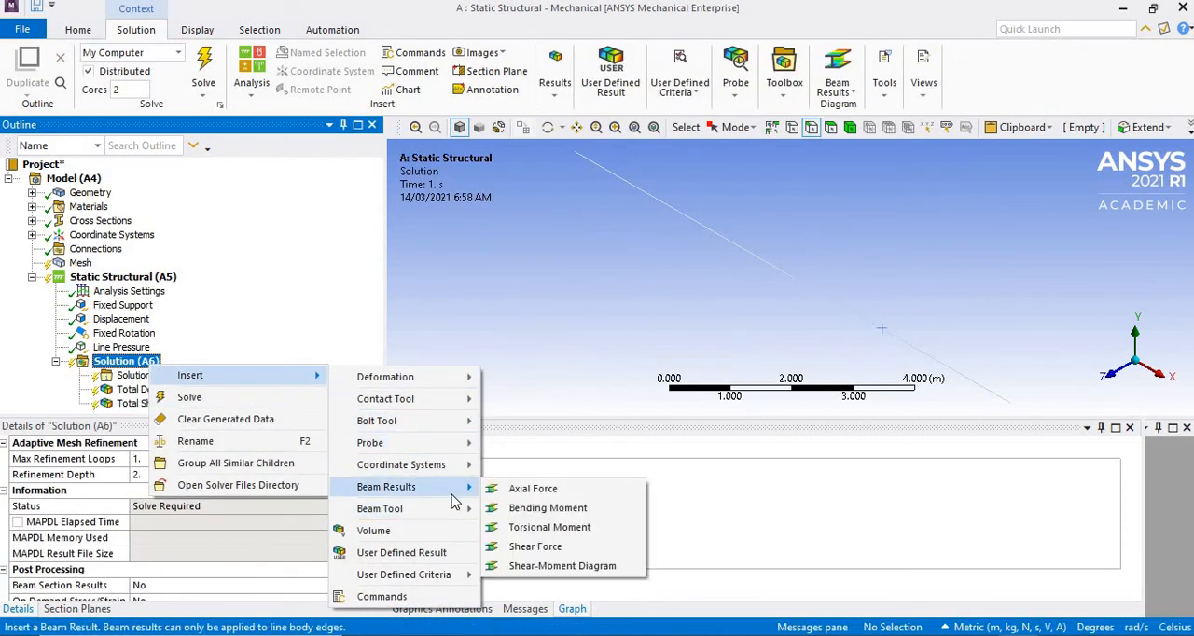
{"action": "left_click", "coordinate": [551, 509]}
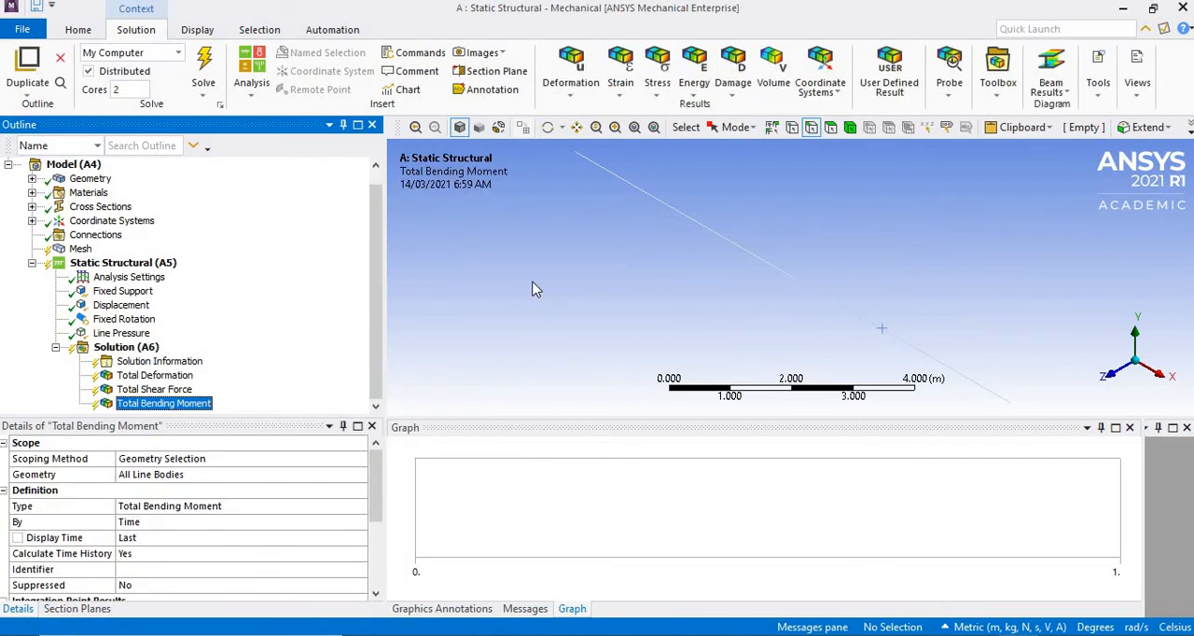
- Solve the static structural analysis and switch to the presentation slide with the hand-calculated beam deflections, rotations and reactions
{"action": "left_click", "coordinate": [204, 64]}
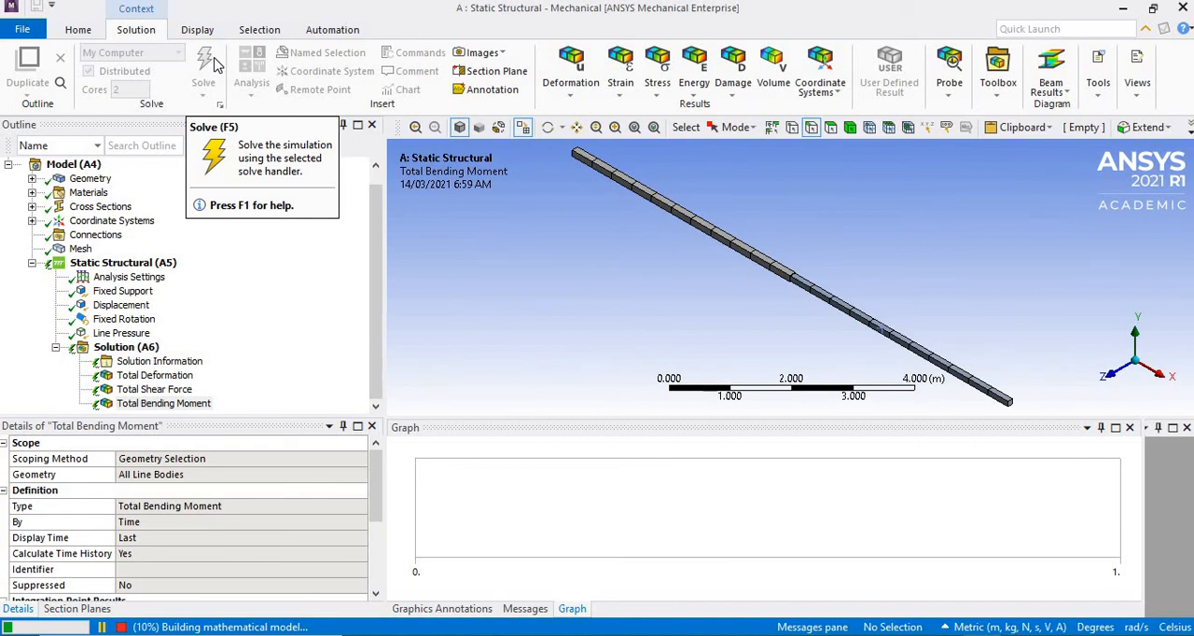
{"action": "key", "text": "alt+Tab"}
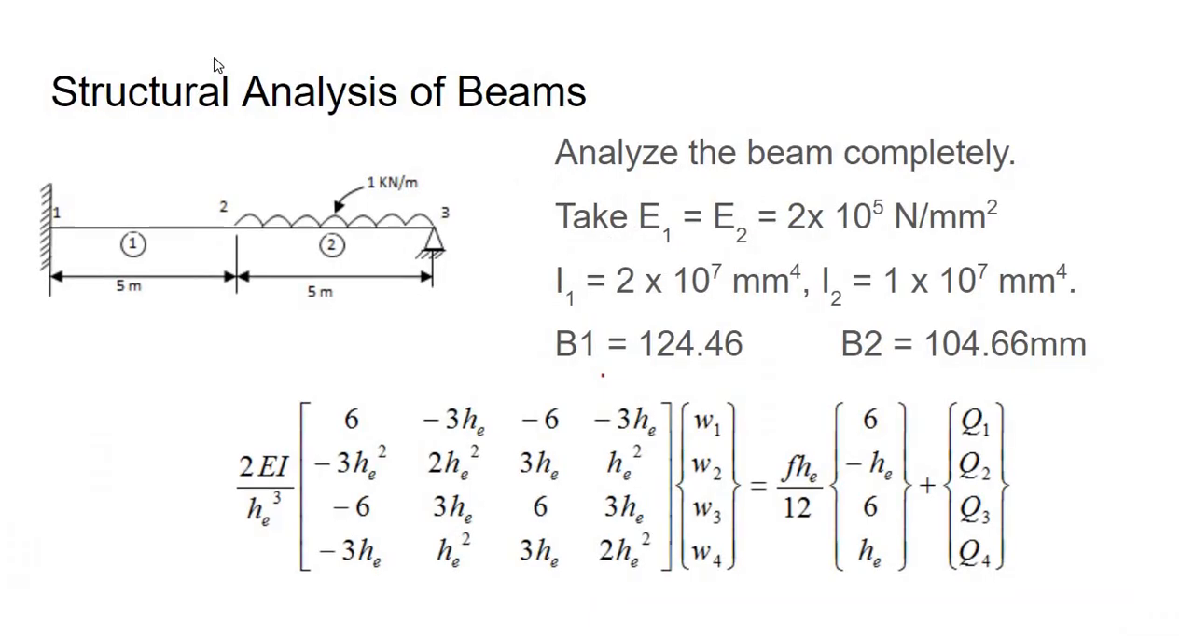
{"action": "key", "text": "Right"}
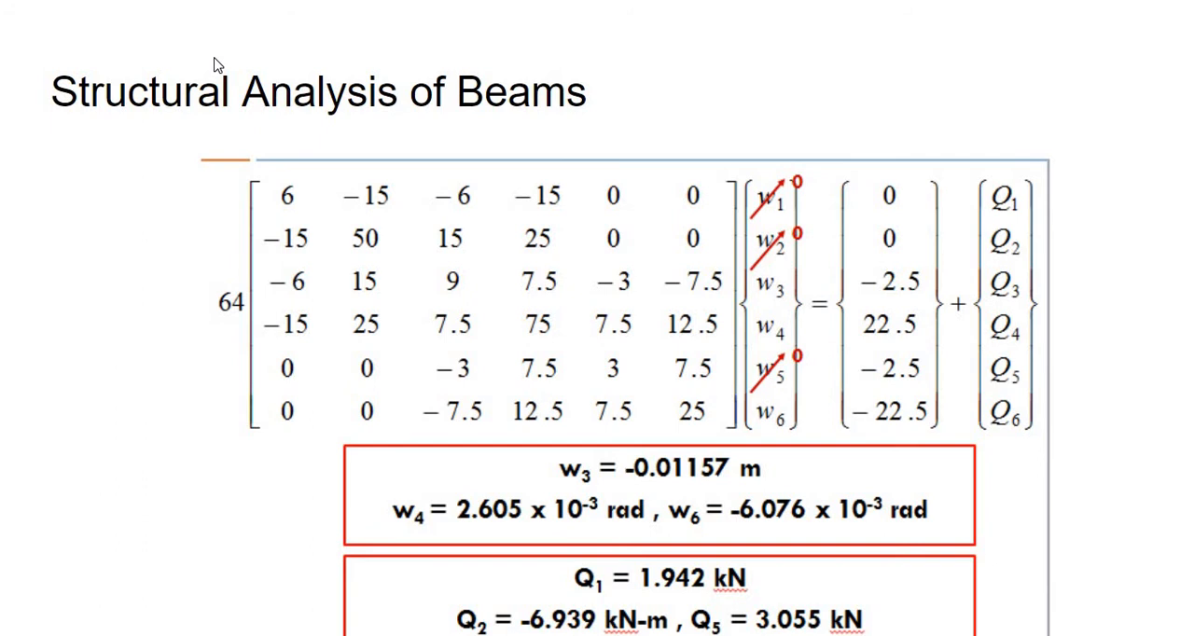